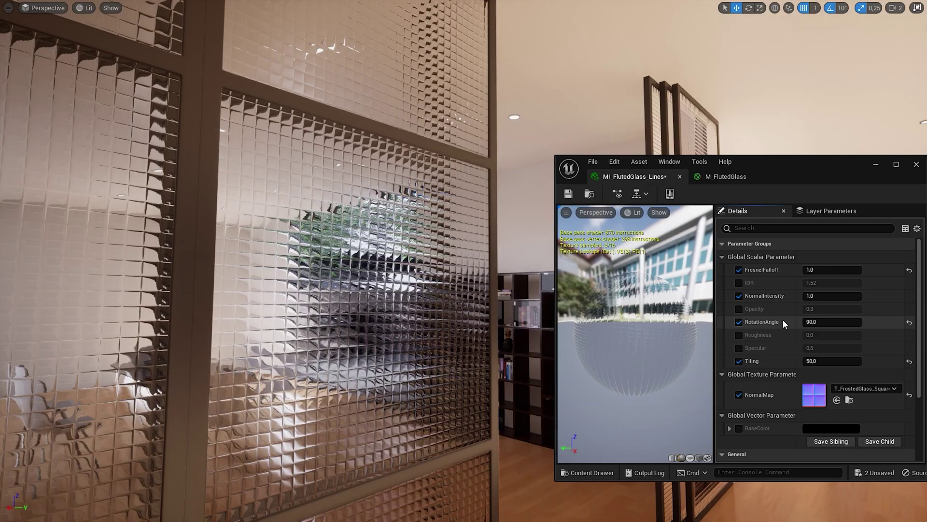
Drag the glass material instance's RotationAngle value to a new setting
left_click_drag(821, 322, 868, 322)
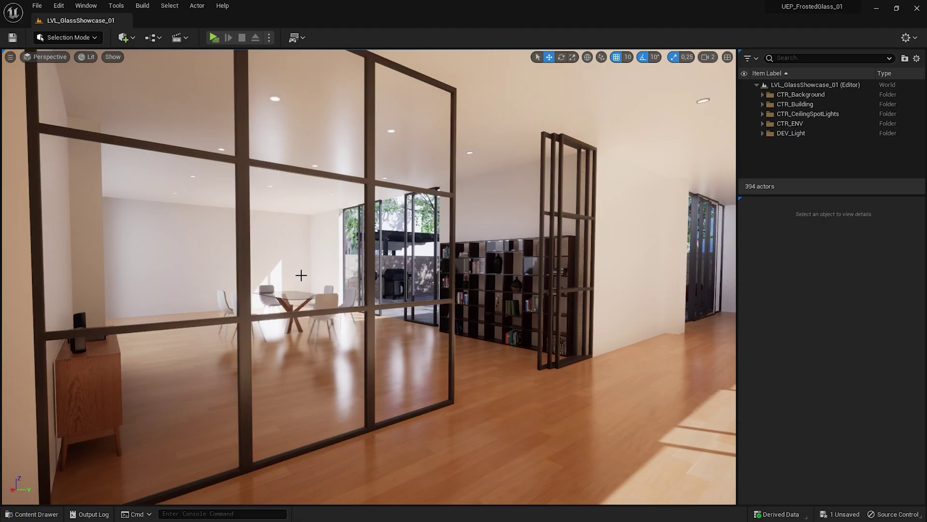
left_click(56, 9)
left_click(120, 144)
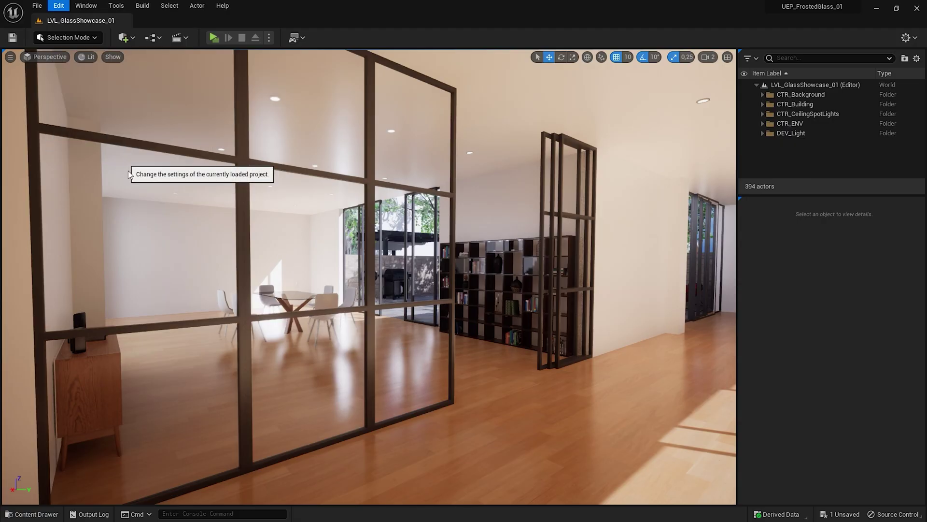
scroll(114, 303, "down", 9)
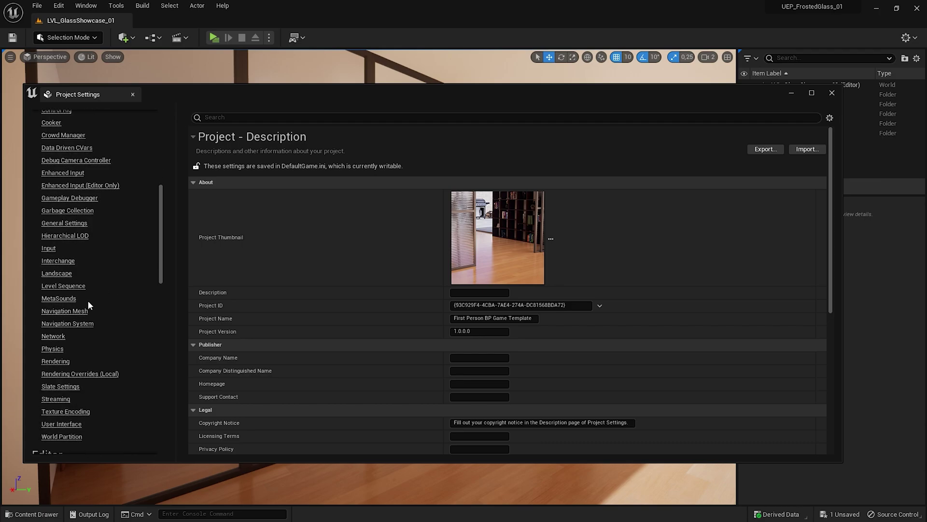
left_click(55, 330)
scroll(407, 283, "down", 10)
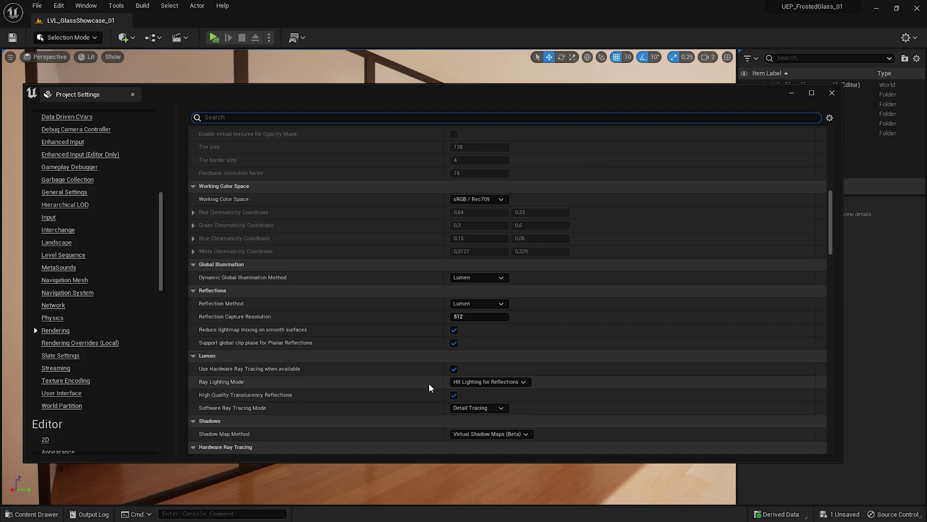
scroll(429, 381, "down", 3)
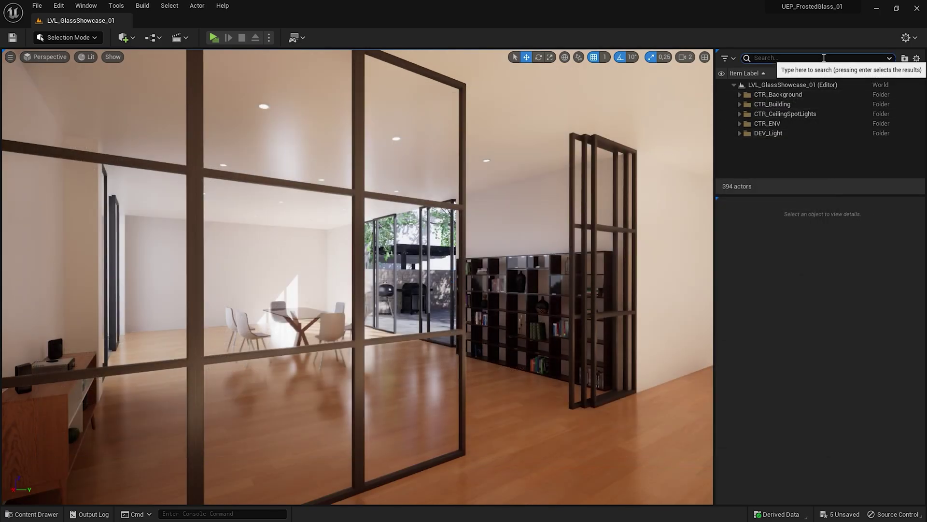
Filter the Outliner for 'post' and set the PostProcessVolume's Ray Lighting Mode to Hit Lighting for Reflections
left_click(824, 58)
type("post")
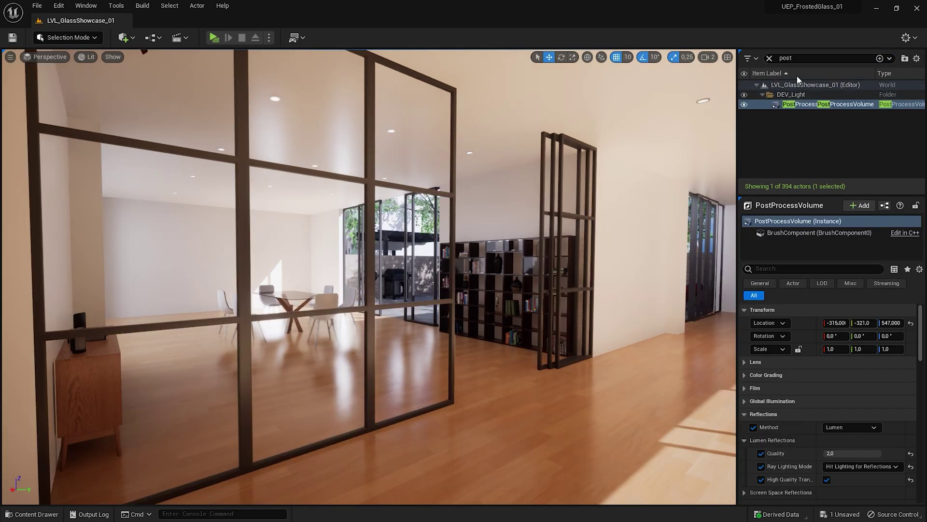
scroll(833, 359, "down", 3)
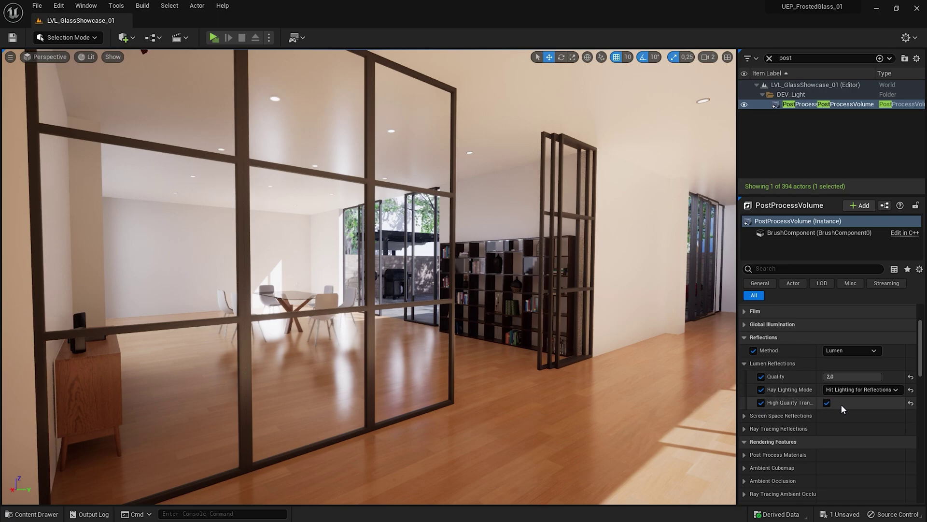
left_click(862, 389)
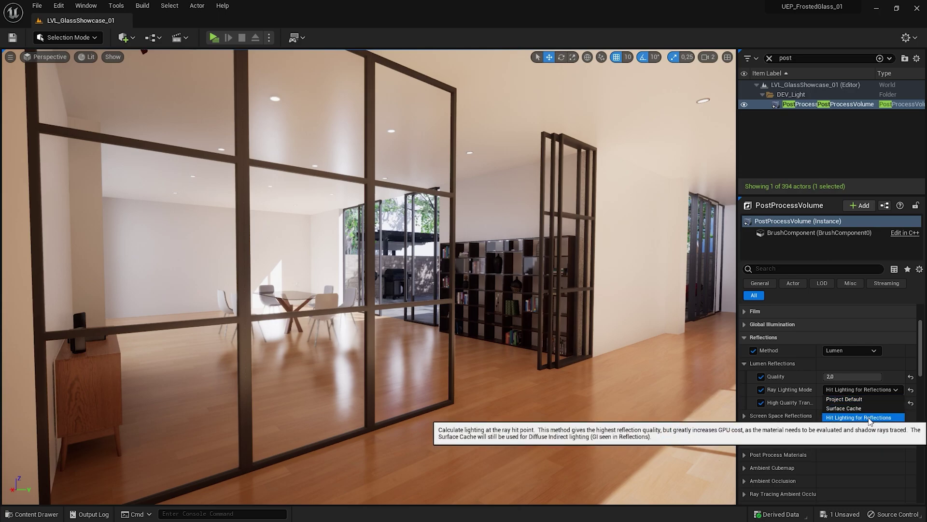
left_click(870, 417)
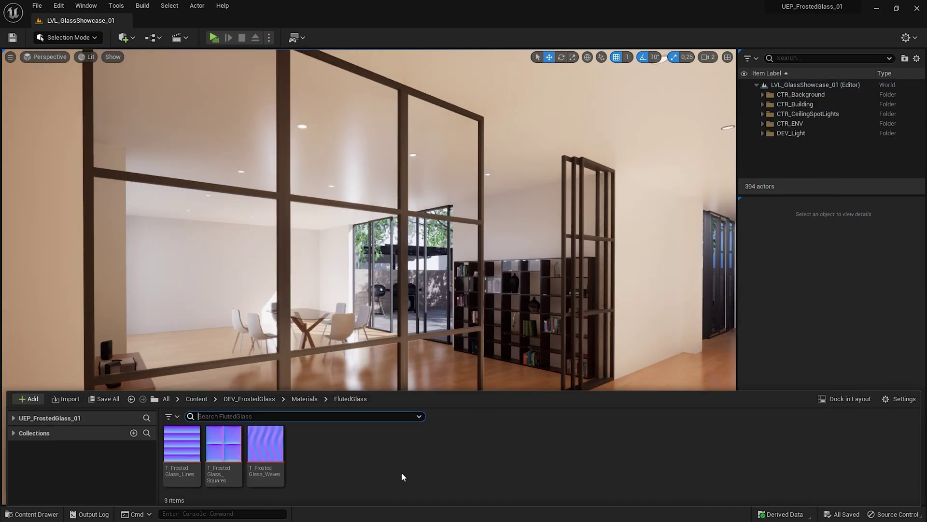
Create a Material named M_FlutedGlass in the FlutedGlass folder and open it maximized
right_click(337, 451)
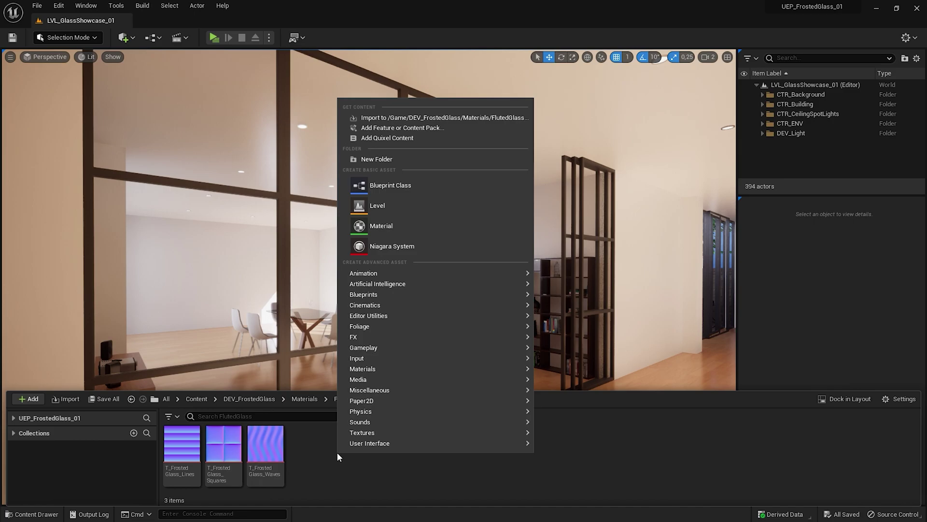
left_click(408, 227)
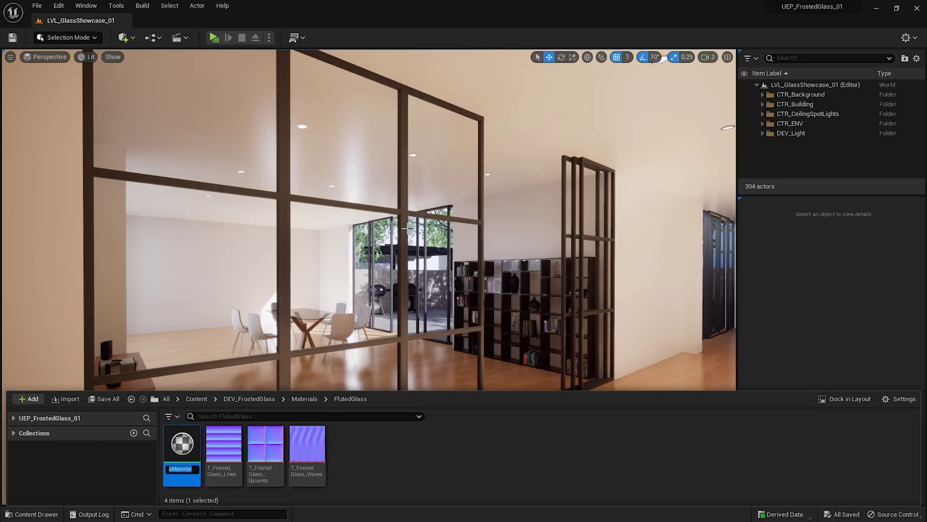
type("M_Fluted")
type("Glass")
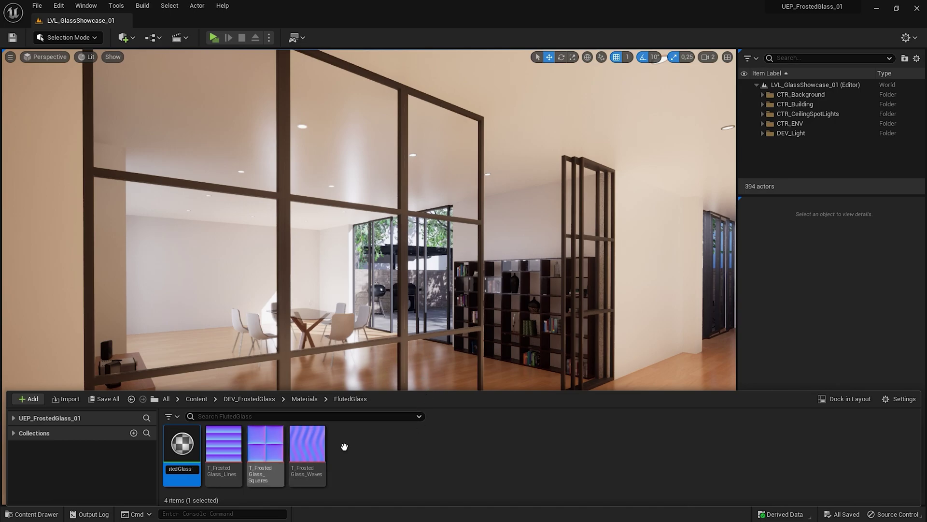
key("Return")
double_click(183, 447)
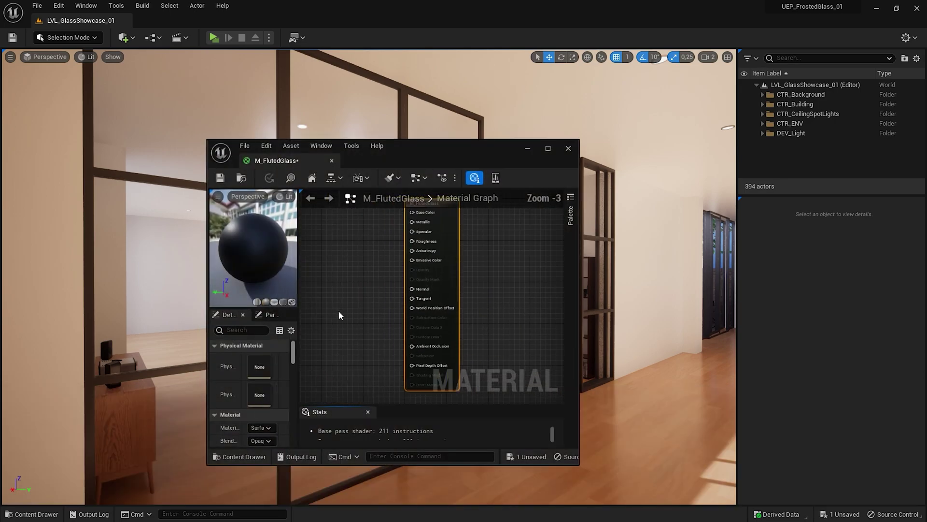
left_click(548, 148)
Set Blend Mode to Translucent and Translucency Lighting Mode to Surface TranslucencyVolume
key("Home")
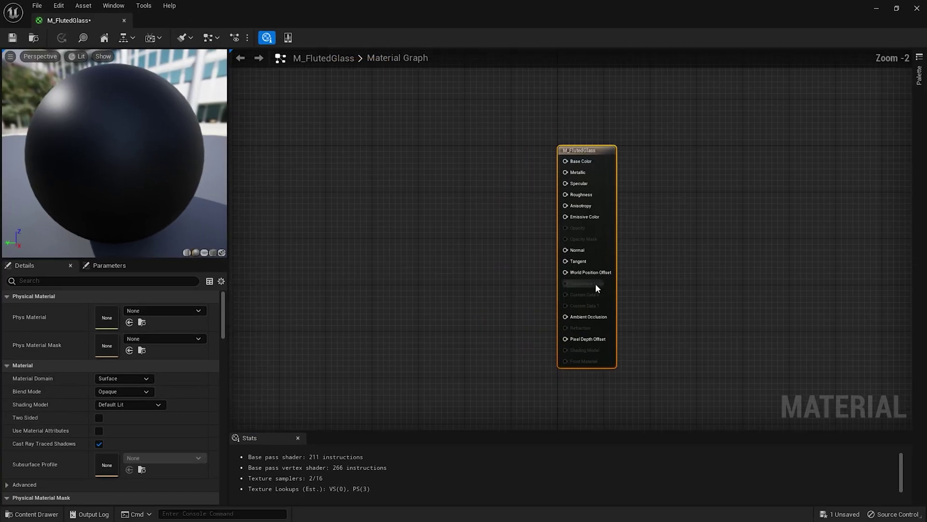
scroll(536, 280, "up", 2)
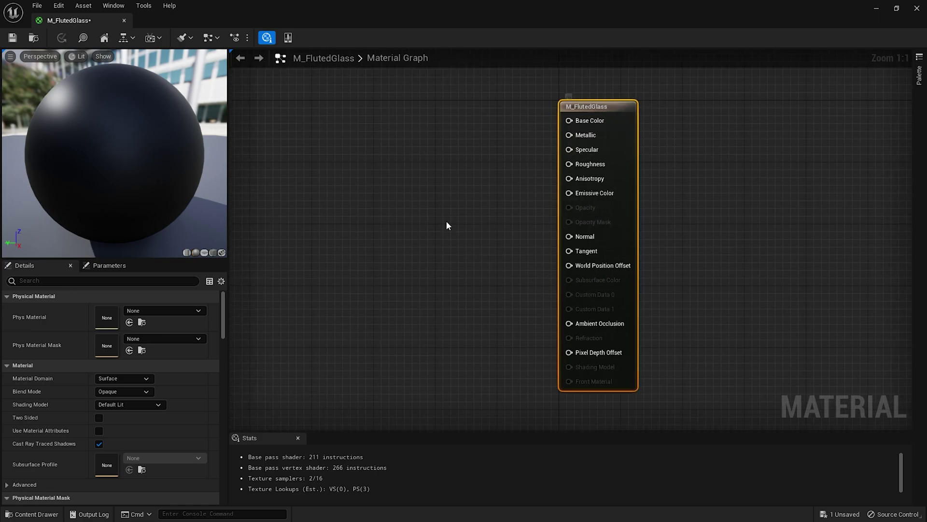
left_click(138, 391)
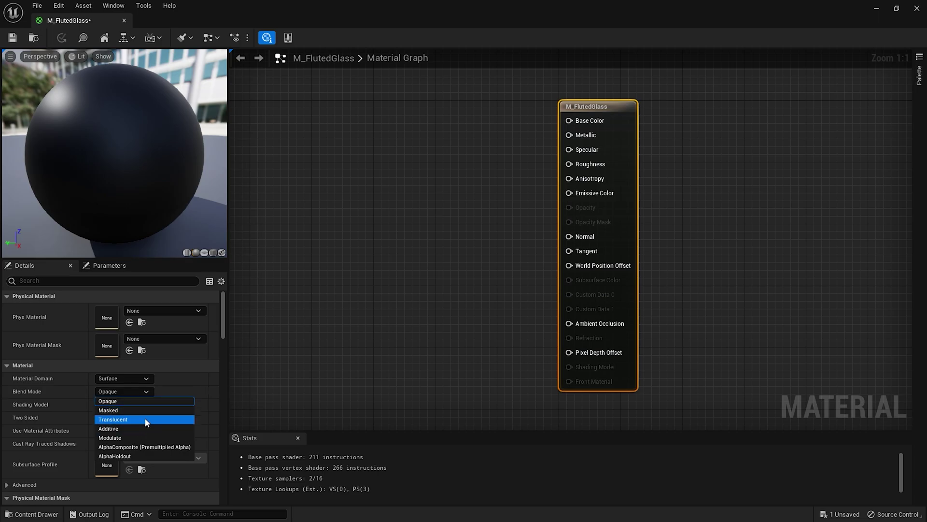
left_click(145, 419)
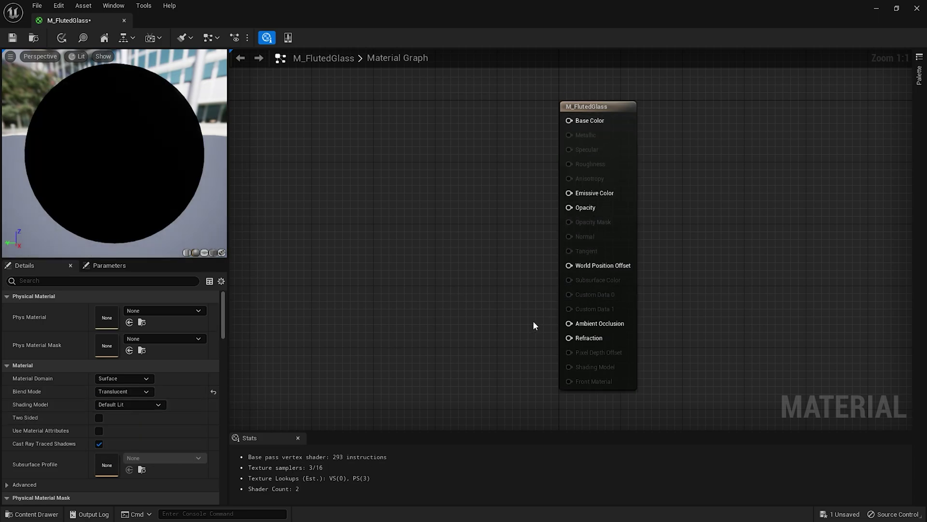
scroll(183, 378, "down", 10)
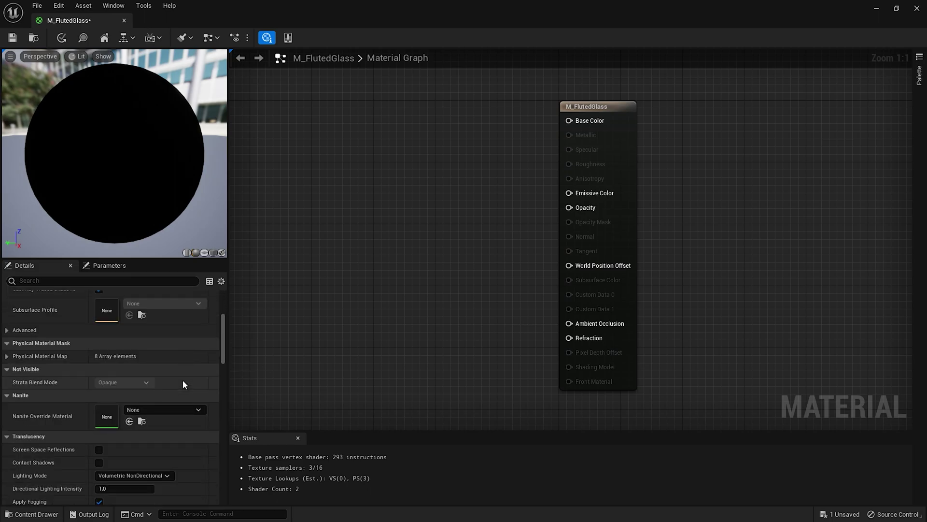
left_click(162, 369)
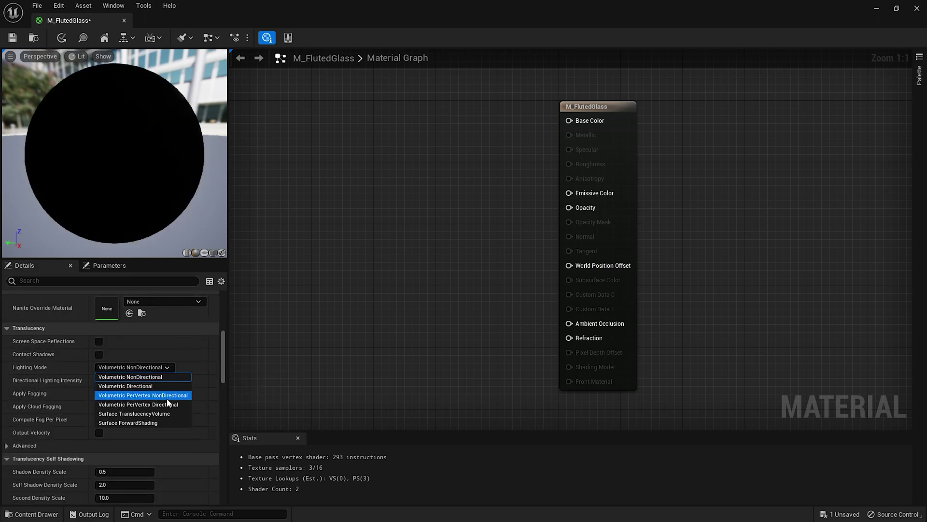
left_click(170, 414)
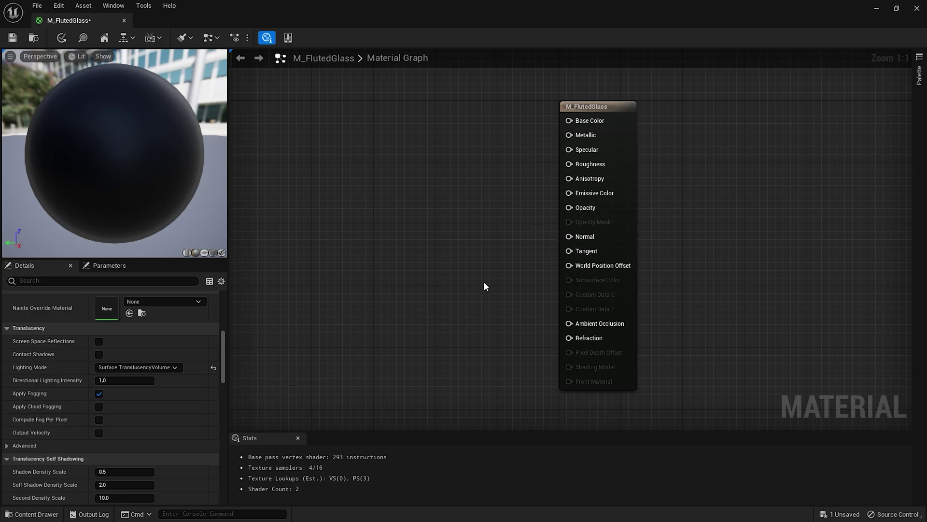
right_click_drag(441, 241, 578, 252)
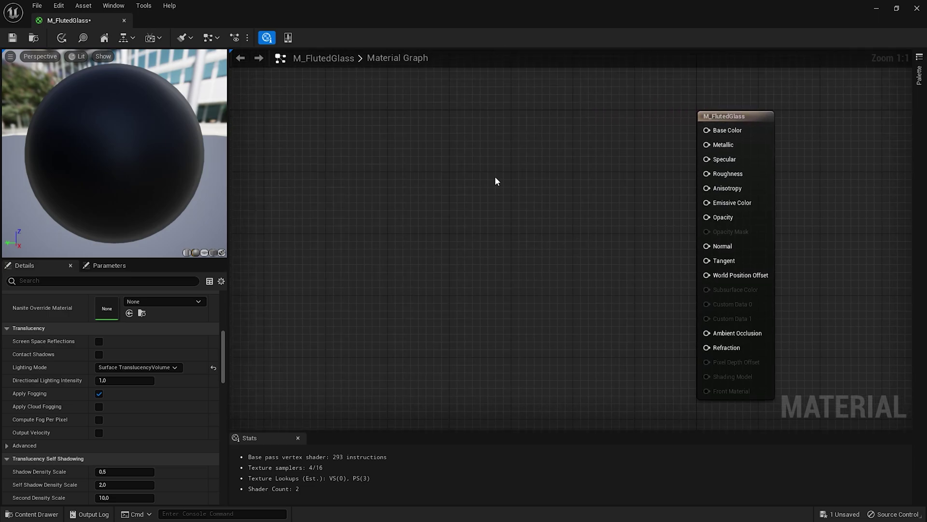
Add a BaseColor vector parameter wired into the material's Base Color
left_click(420, 138)
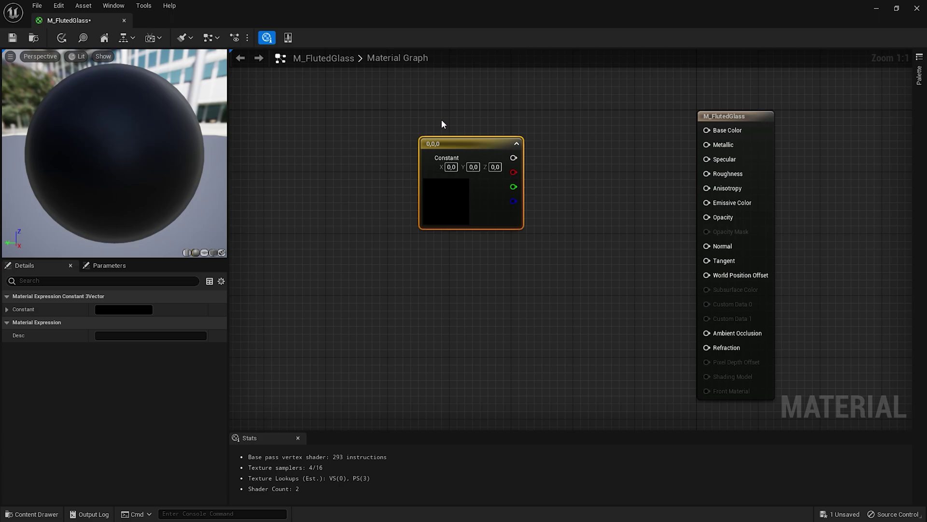
right_click(465, 145)
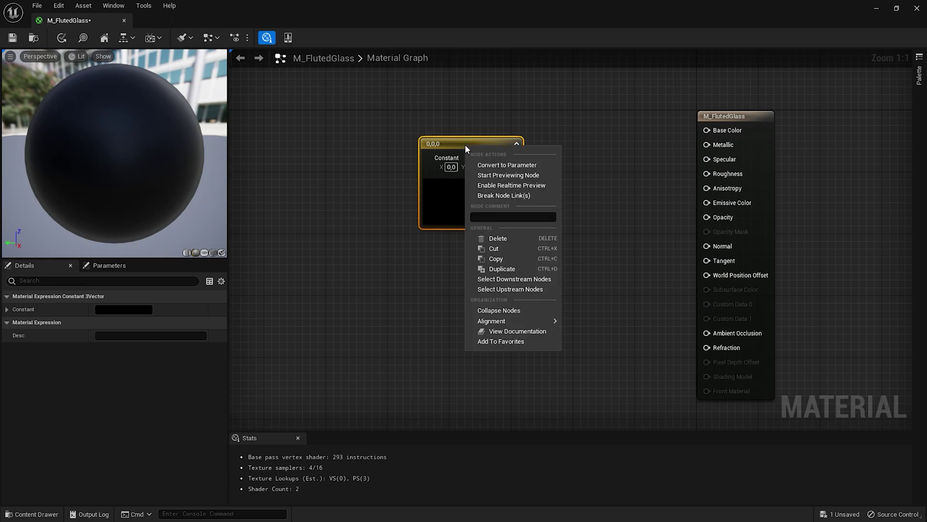
left_click(512, 165)
type("BaseColor")
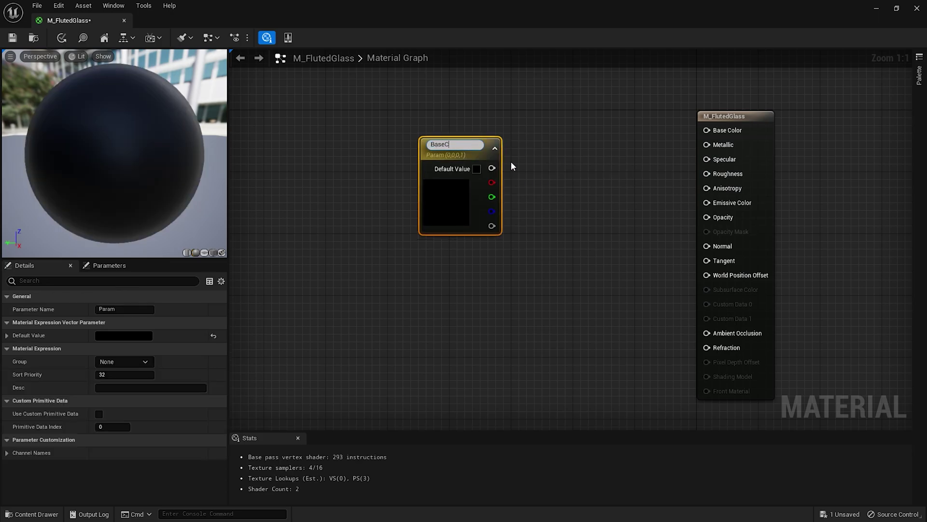
left_click(503, 162)
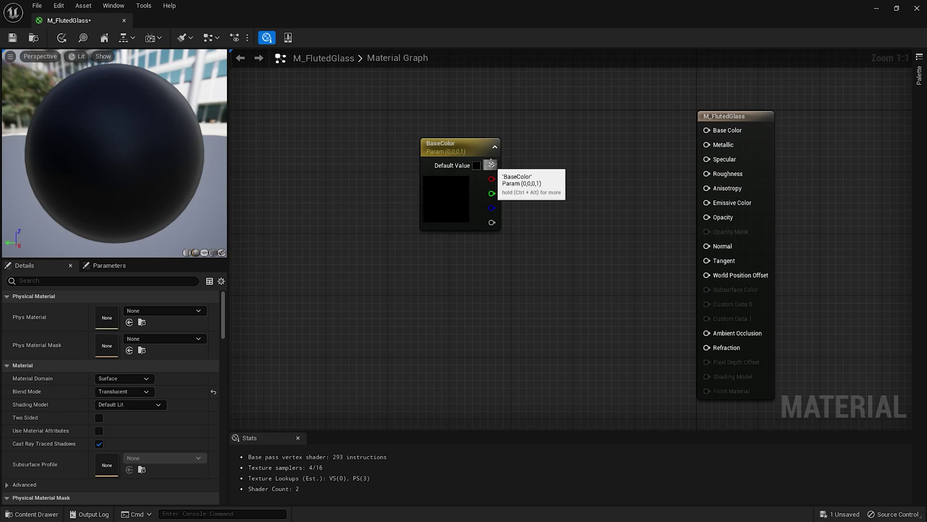
left_click_drag(491, 165, 706, 130)
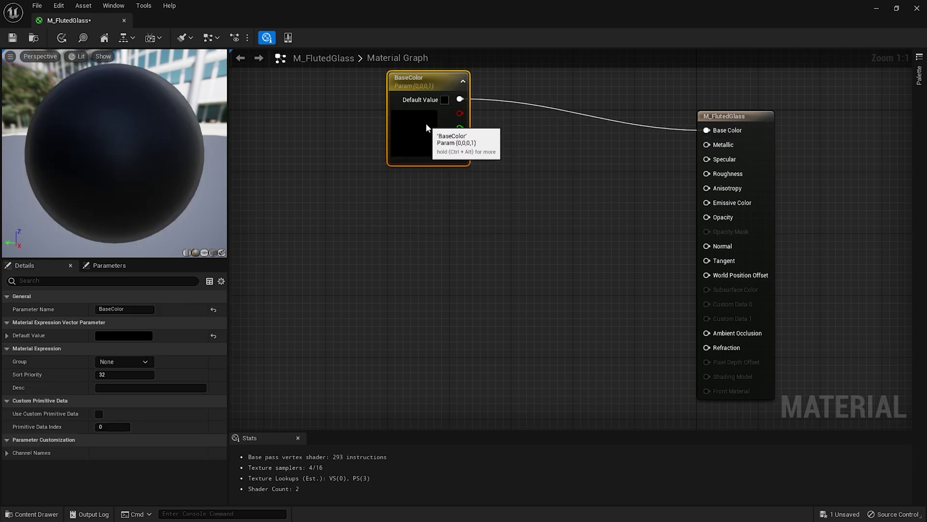
Add a Specular scalar parameter of 0.5 wired into the Specular input
left_click(422, 226)
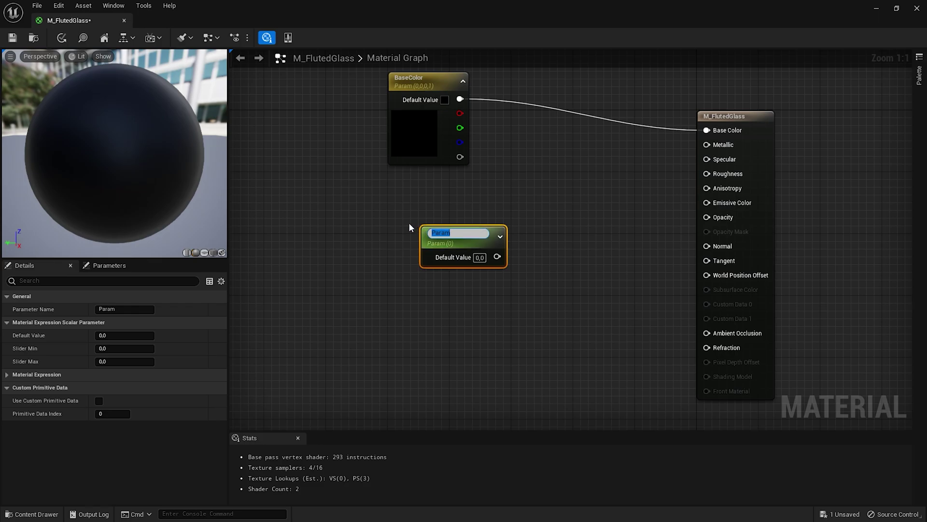
type("Specular")
key("Tab")
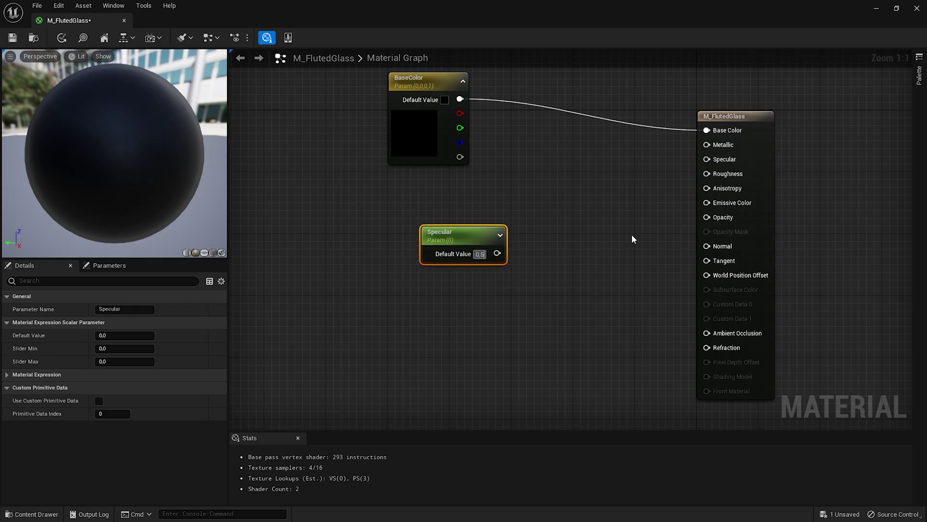
type("0,5")
left_click_drag(497, 253, 722, 159)
left_click_drag(457, 236, 432, 182)
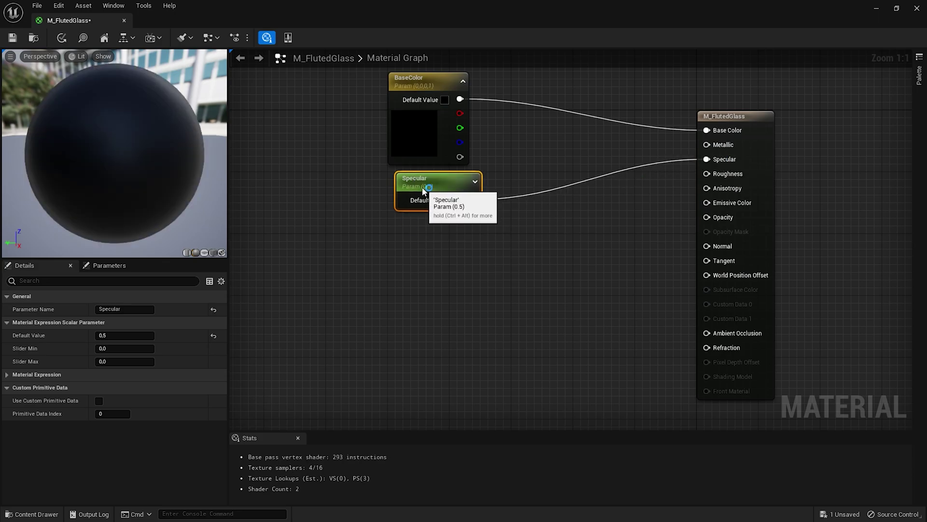
Add a Roughness scalar parameter wired into the Roughness input
left_click(420, 248)
type("Roughness")
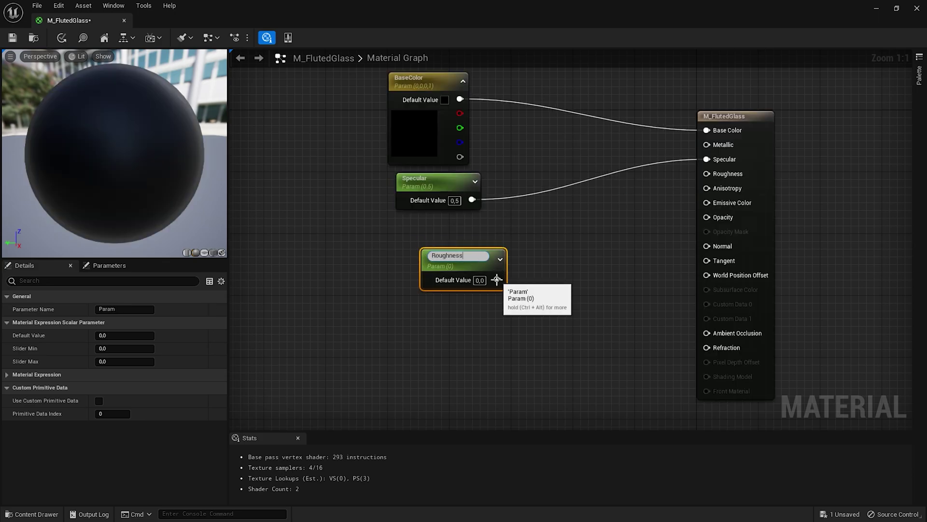
left_click_drag(497, 279, 708, 174)
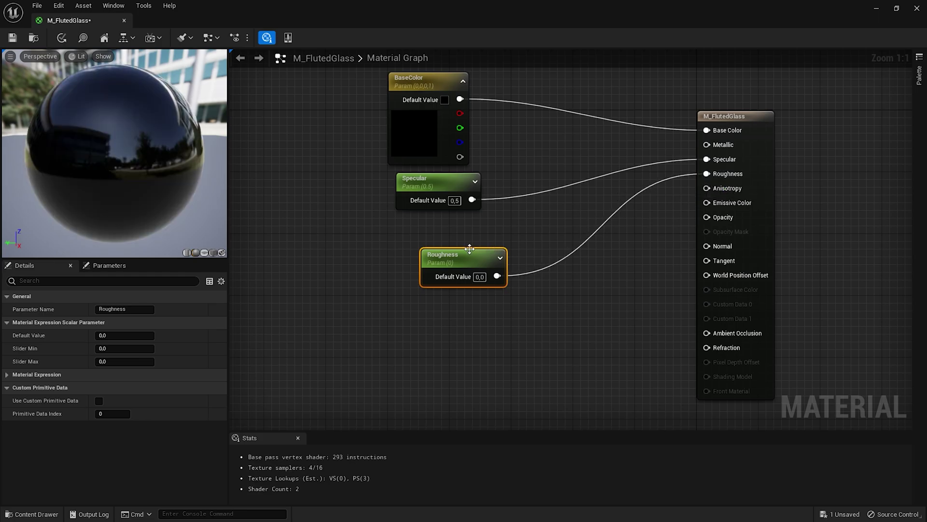
left_click_drag(469, 248, 445, 219)
Add an Opacity scalar parameter wired into the Opacity input
left_click(427, 293)
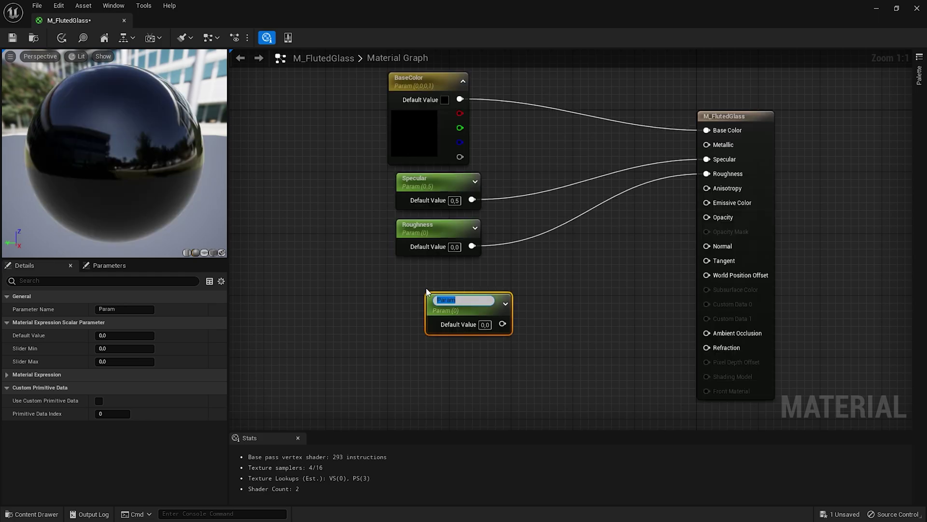
type("Opacity")
key("Return")
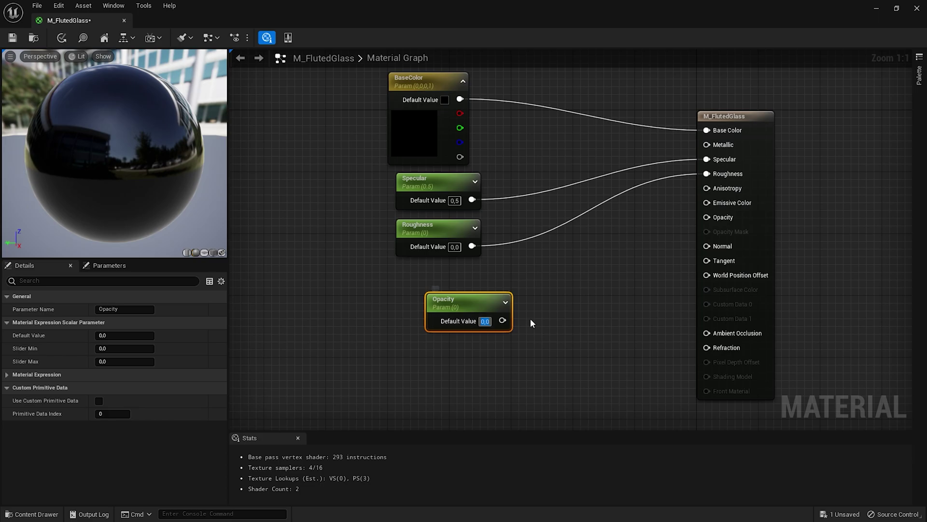
left_click_drag(503, 321, 706, 217)
left_click_drag(462, 301, 433, 272)
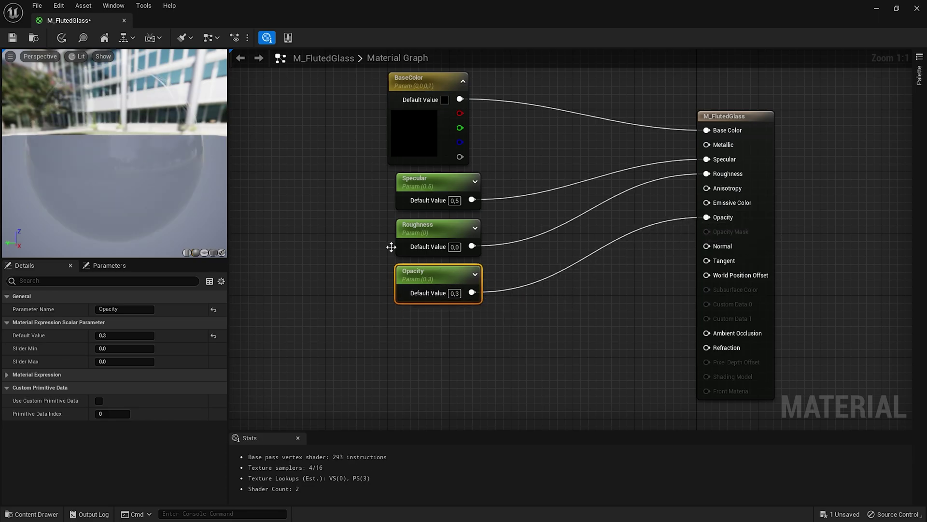
left_click_drag(116, 155, 116, 188)
scroll(579, 215, "down", 1)
scroll(483, 414, "down", 1)
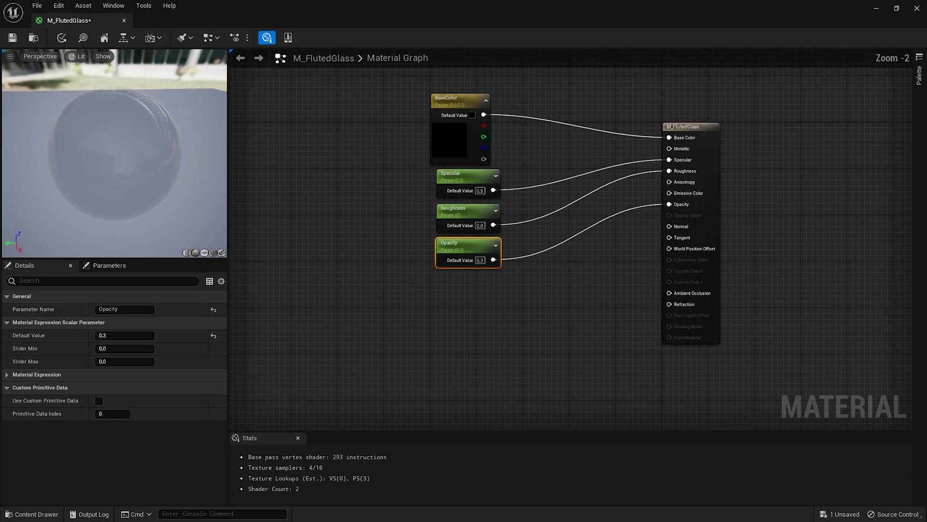
Group the four parameter nodes in a comment titled 'Basics'
left_click_drag(400, 117, 526, 314)
key("c")
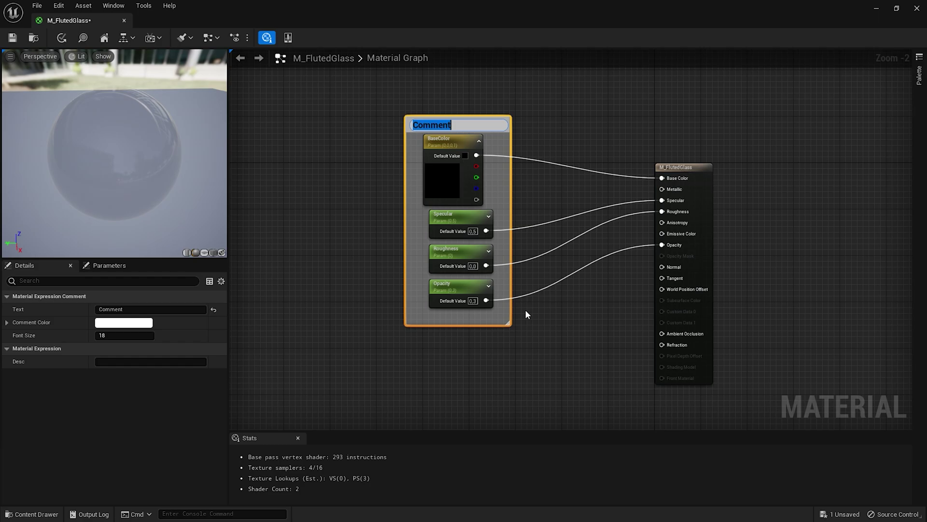
type("Basics")
key("Return")
left_click(546, 309)
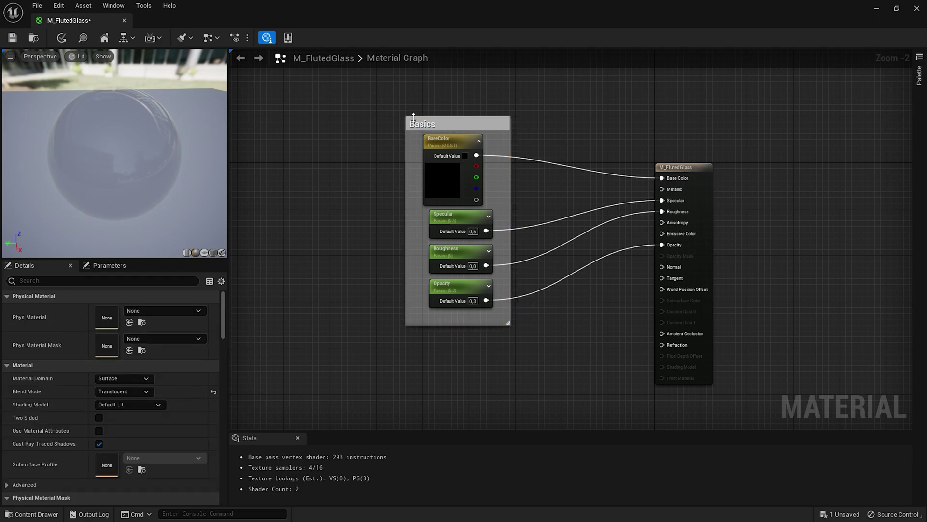
mouse_move(413, 116)
left_mouse_down()
mouse_move(413, 72)
mouse_move(415, 99)
left_mouse_up()
Drag T_FrostedGlass_Lines from the Content Drawer into the graph as a Texture Sample
right_click_drag(432, 283, 485, 206)
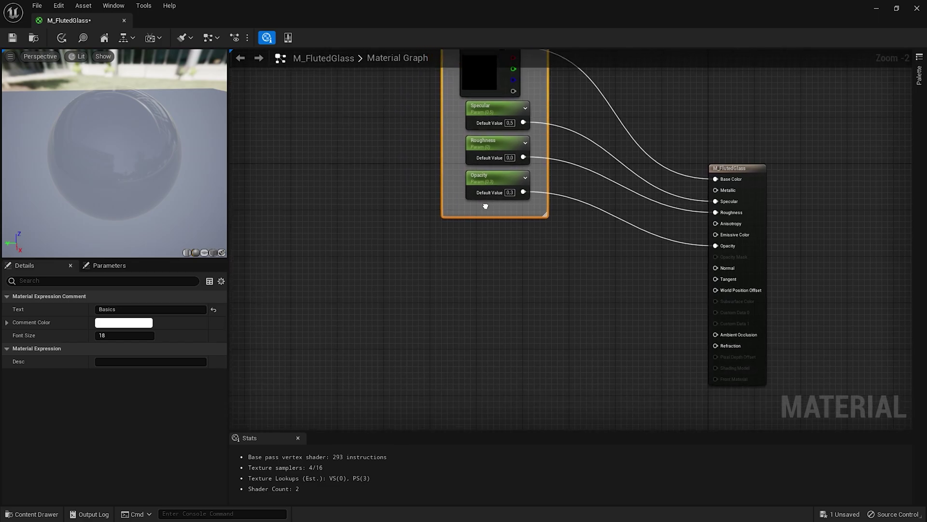
key("ctrl+space")
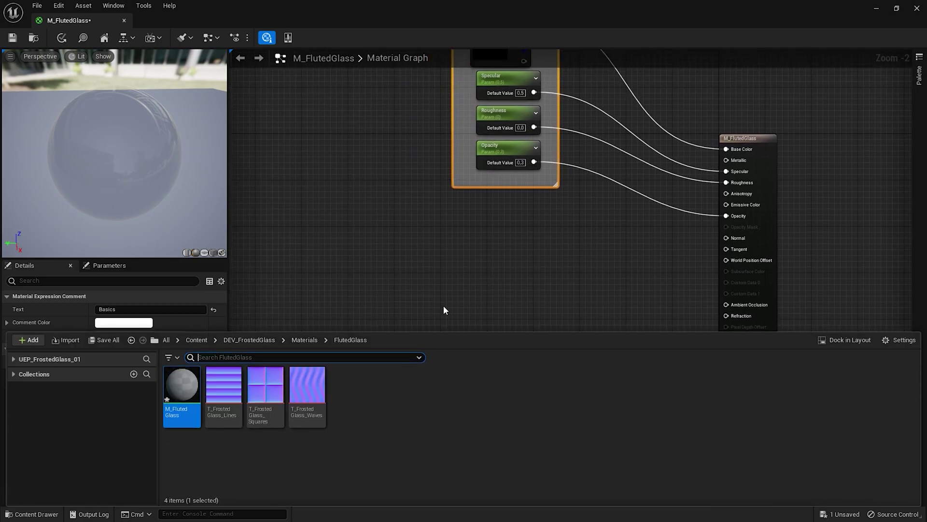
left_click_drag(224, 386, 441, 251)
scroll(468, 255, "up", 2)
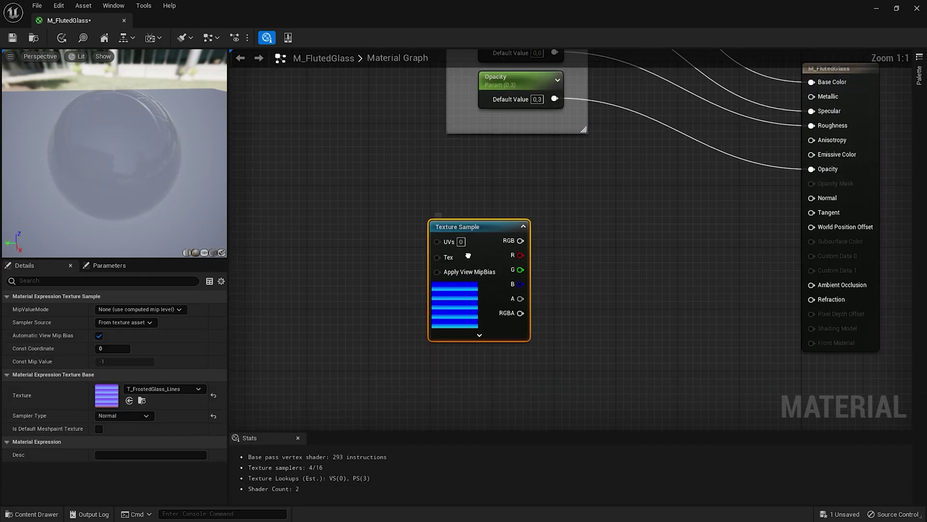
right_click_drag(468, 255, 439, 233)
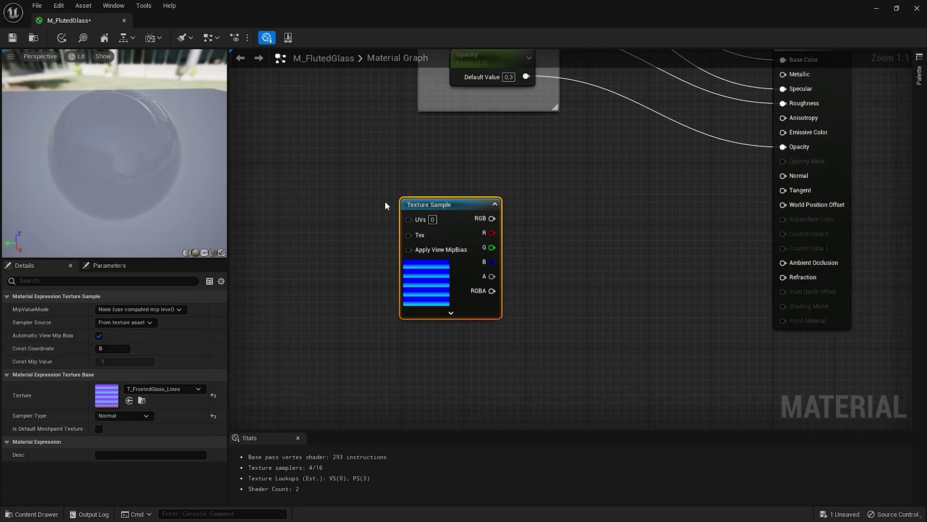
Convert the Texture Sample into a texture parameter named NormalMap
right_click(441, 205)
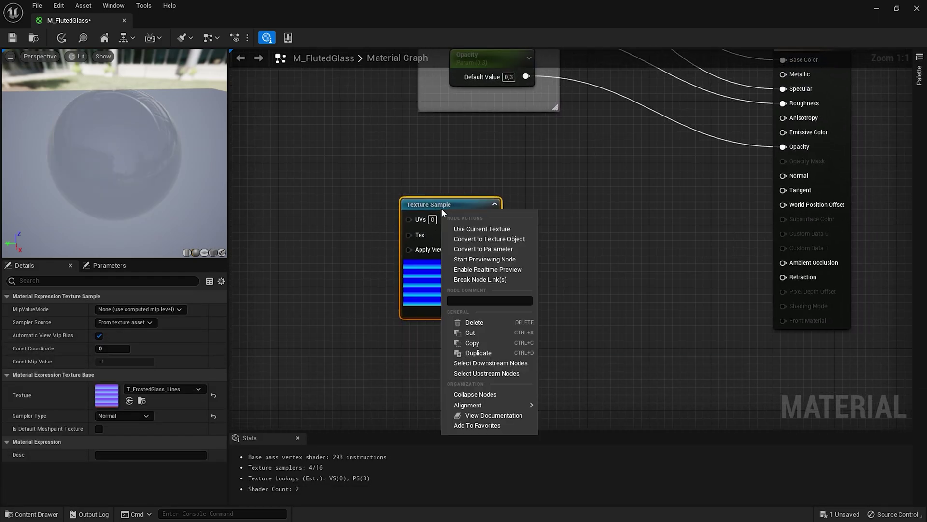
left_click(502, 249)
type("Nor")
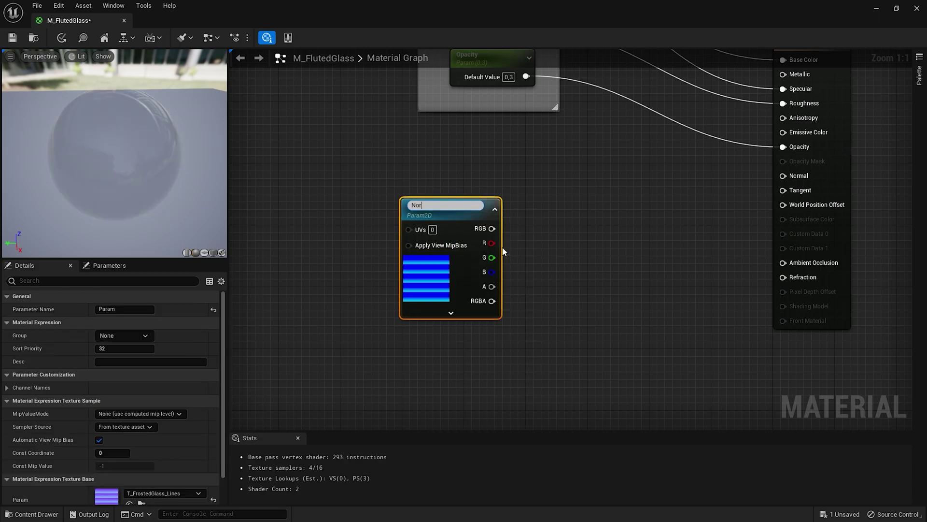
type("malMap")
key("Return")
Wrap NormalMap in a 'NormalMap' comment and wire its RGB into the Normal input
left_click_drag(364, 188, 515, 333)
type("c")
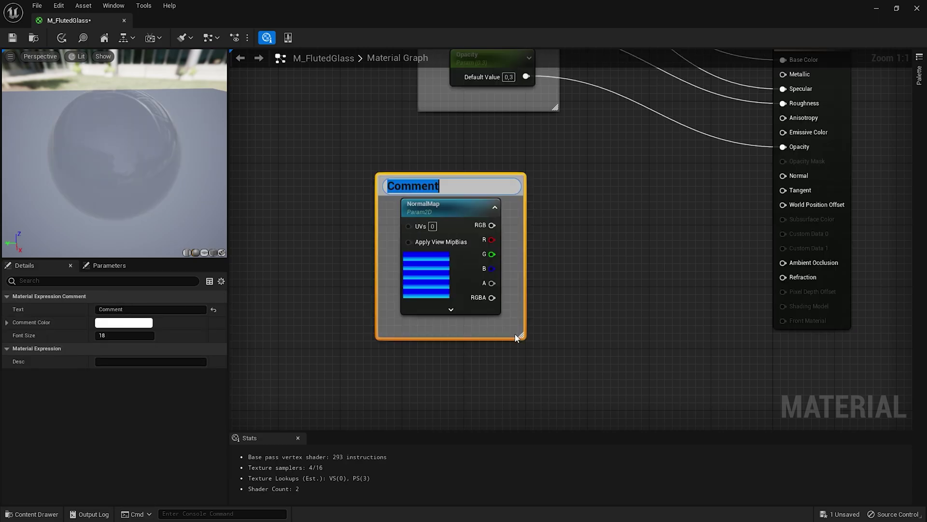
type("NormalMap")
key("Return")
scroll(516, 338, "down", 1)
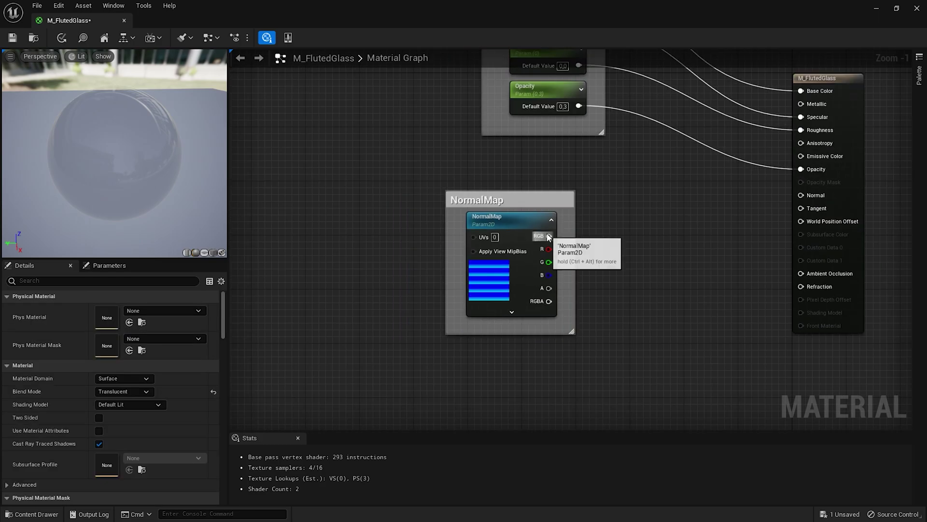
left_click_drag(549, 236, 801, 195)
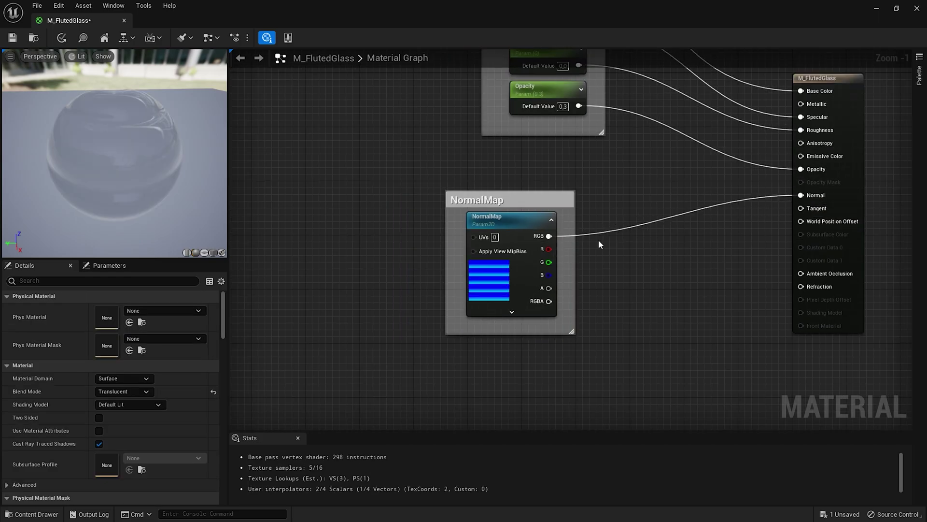
left_click_drag(105, 183, 106, 162)
left_click_drag(126, 114, 126, 125)
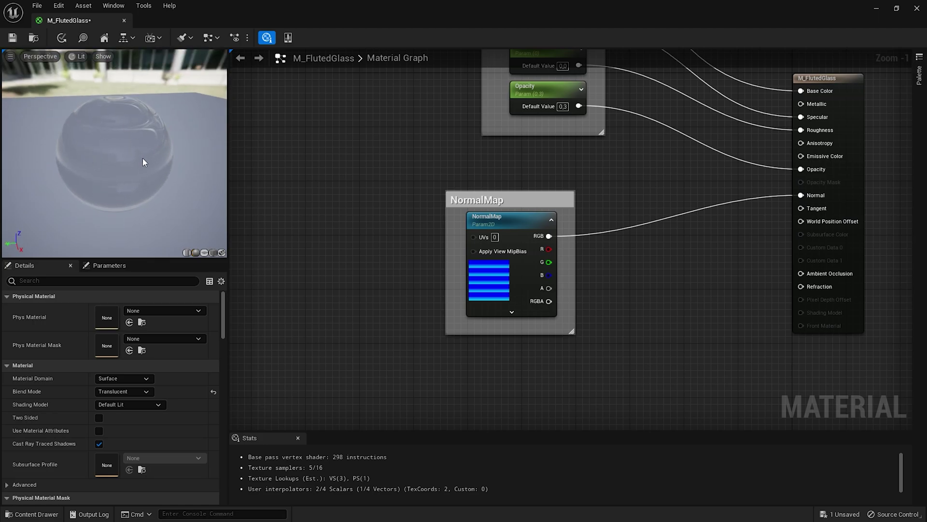
right_click_drag(315, 201, 688, 189)
Add a TexCoord node and a Tiling scalar parameter with value 1
right_click(308, 230)
type("te")
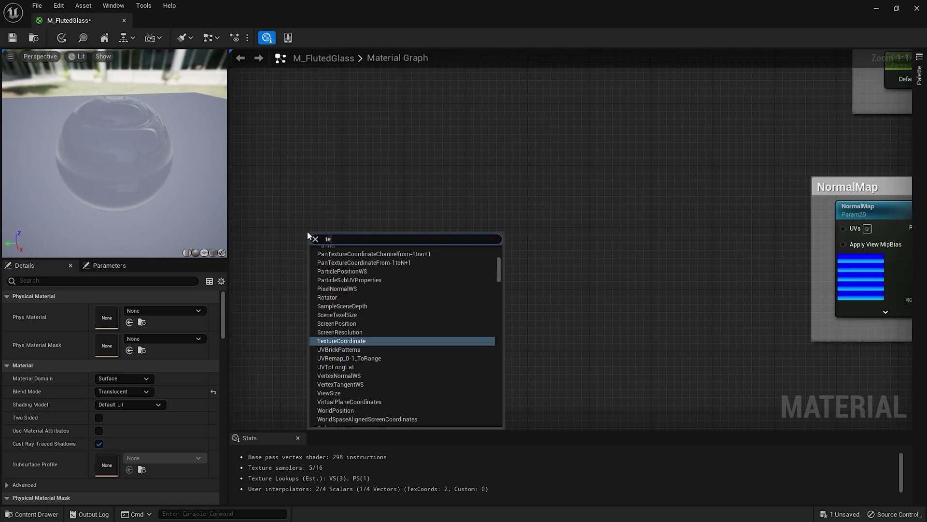
type("xcoord")
left_click(366, 275)
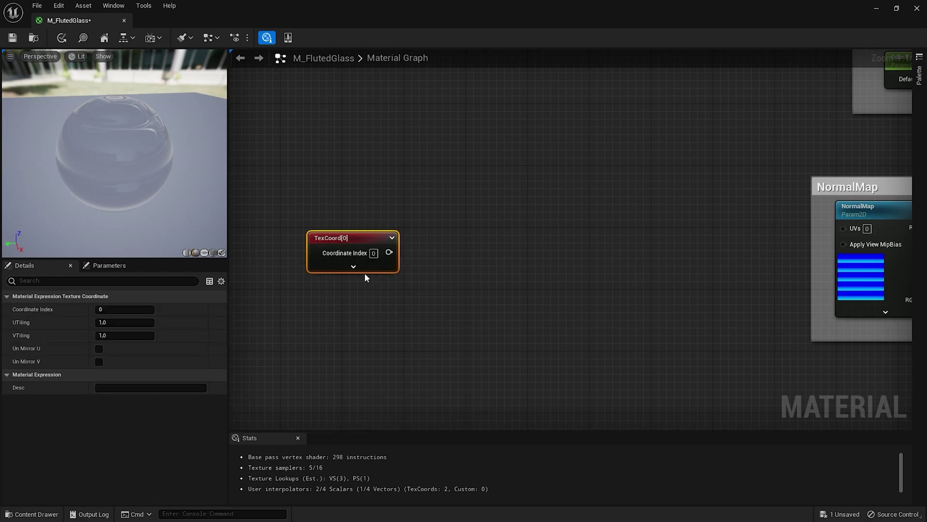
left_click(353, 315)
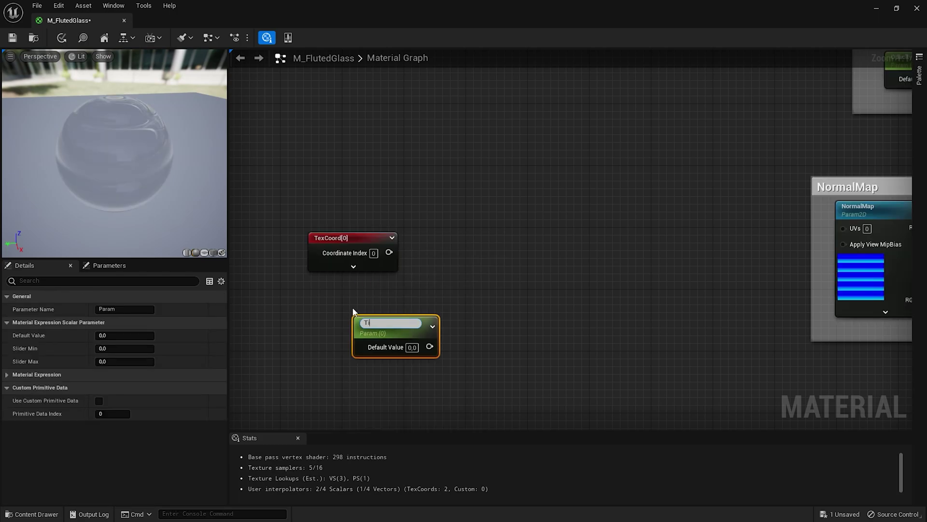
type("Tiling")
key("Return")
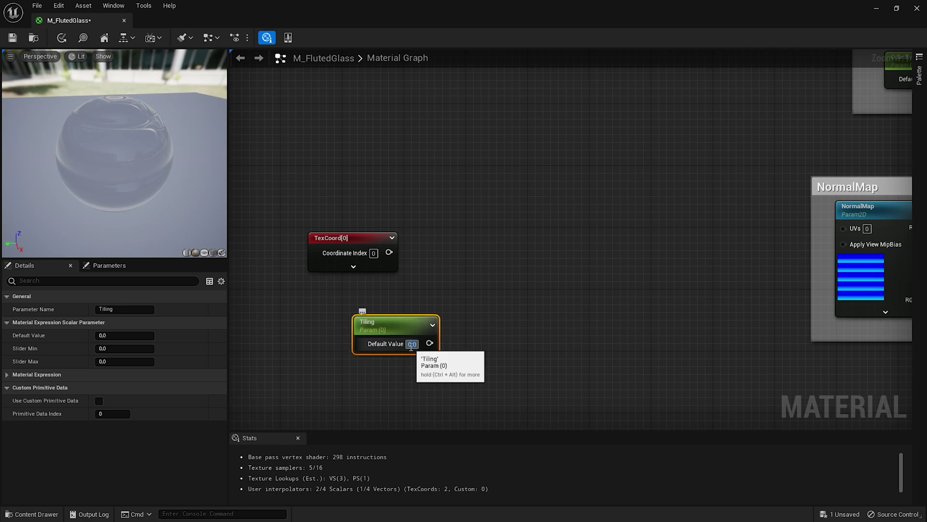
left_click(410, 344)
type("1")
left_click_drag(399, 328, 342, 302)
Multiply TexCoord by Tiling with a new Multiply node
left_click_drag(387, 254, 429, 269)
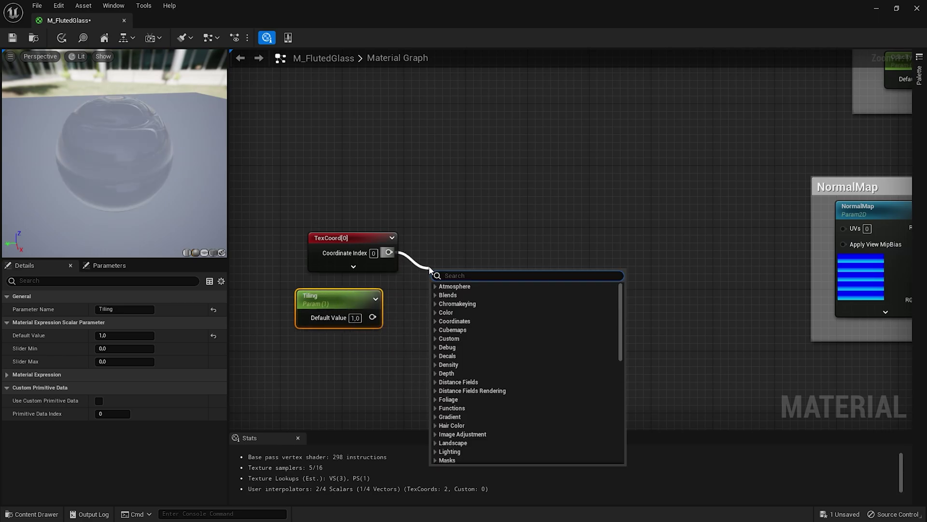
type("multip")
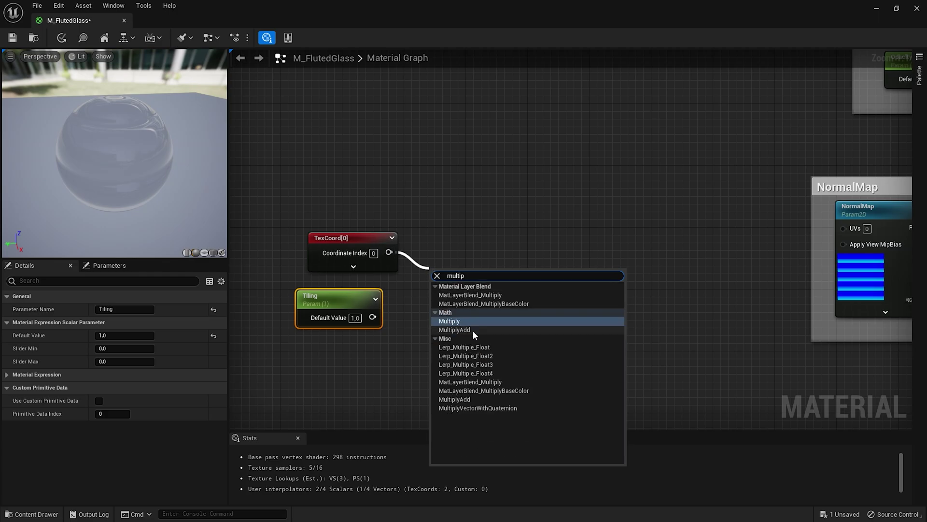
left_click(456, 321)
left_click_drag(372, 316, 439, 302)
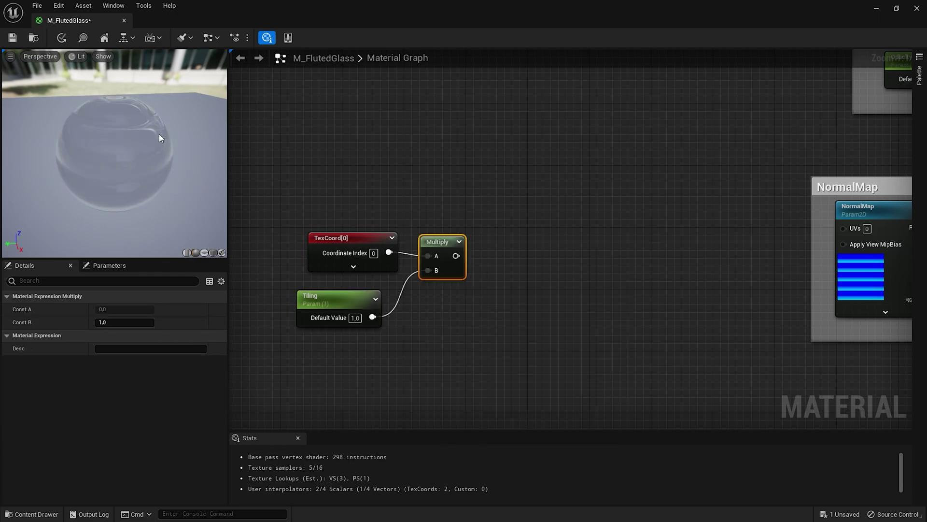
right_click_drag(437, 207, 392, 191)
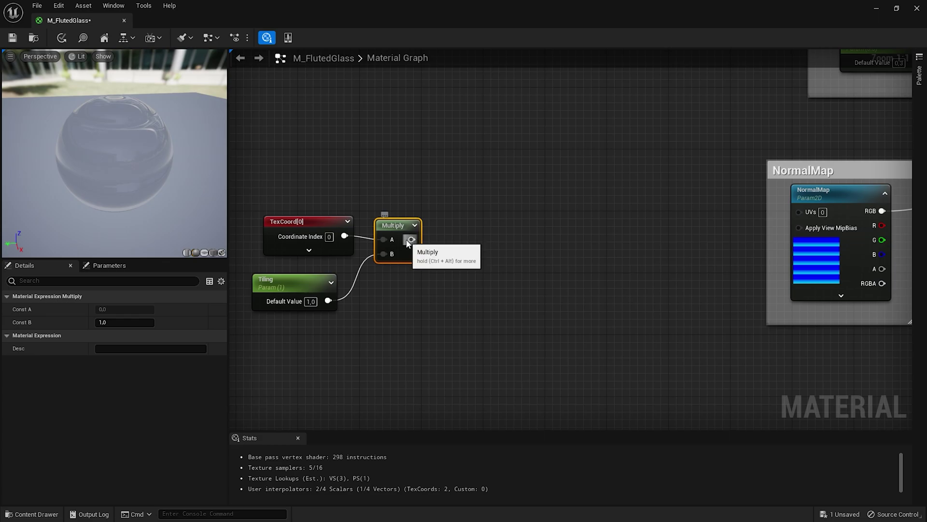
Add a CustomRotator after the Multiply, with a Constant 1 in its Rotation Center
left_click_drag(411, 239, 456, 236)
type("customr")
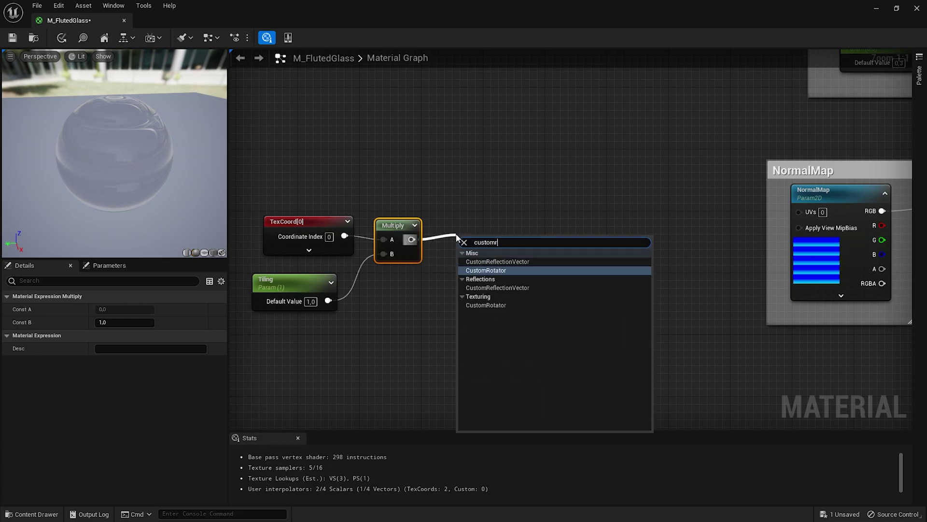
left_click(506, 270)
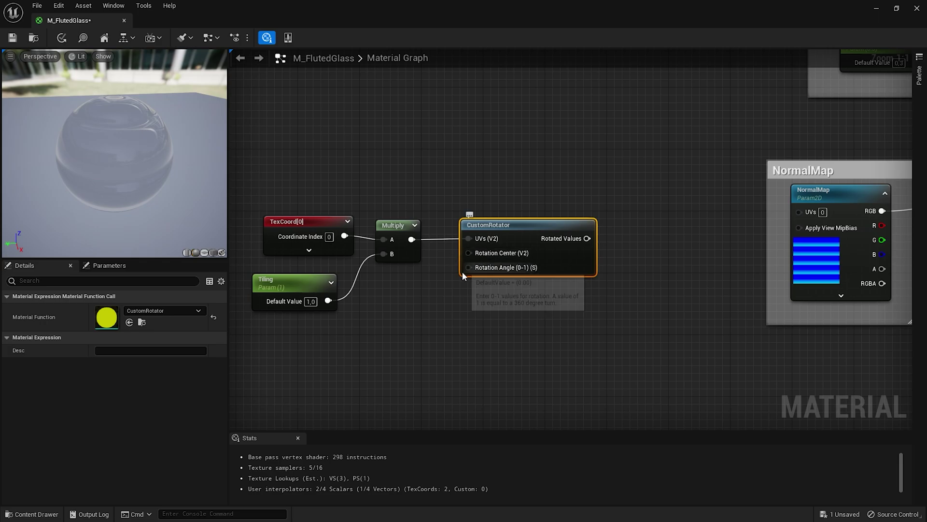
right_click_drag(462, 272, 496, 259)
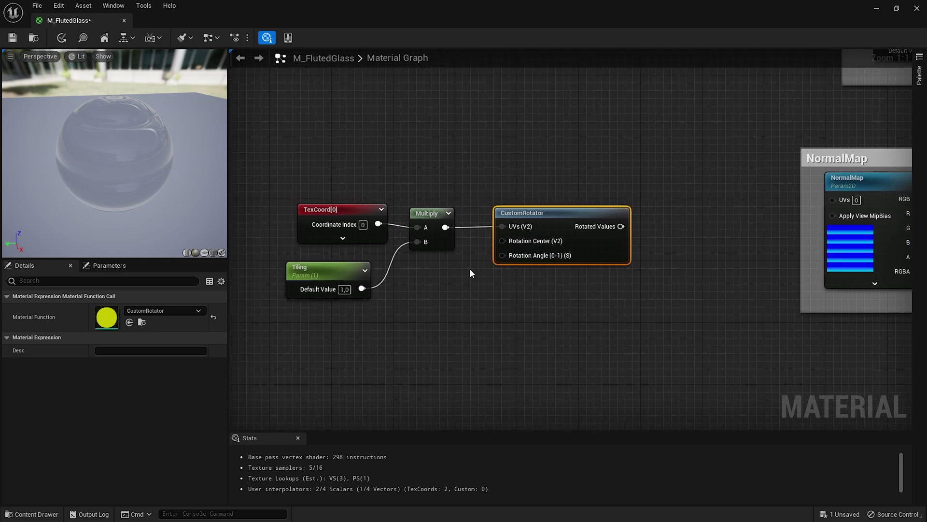
left_click(433, 291)
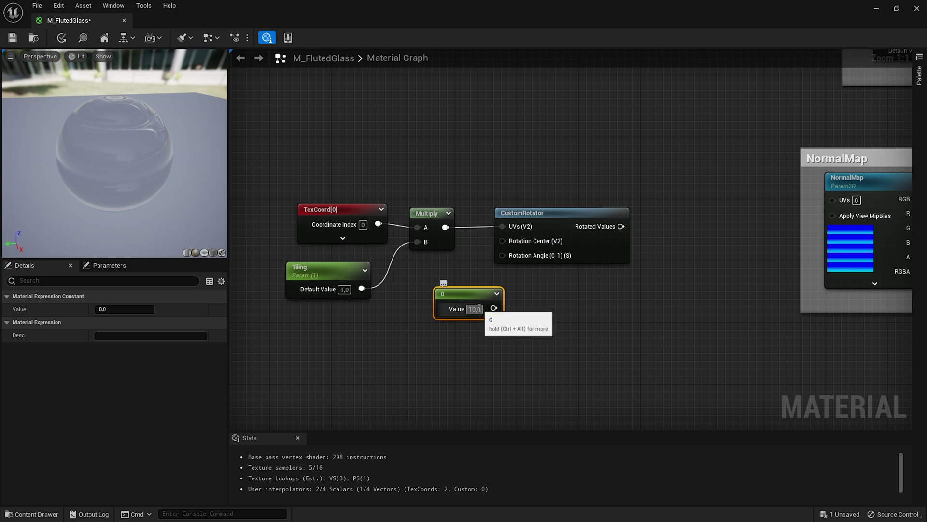
left_click(474, 309)
type("1")
left_click_drag(490, 308, 501, 242)
left_click_drag(467, 289, 449, 276)
Add a scalar parameter named RotationAngle
left_click(342, 330)
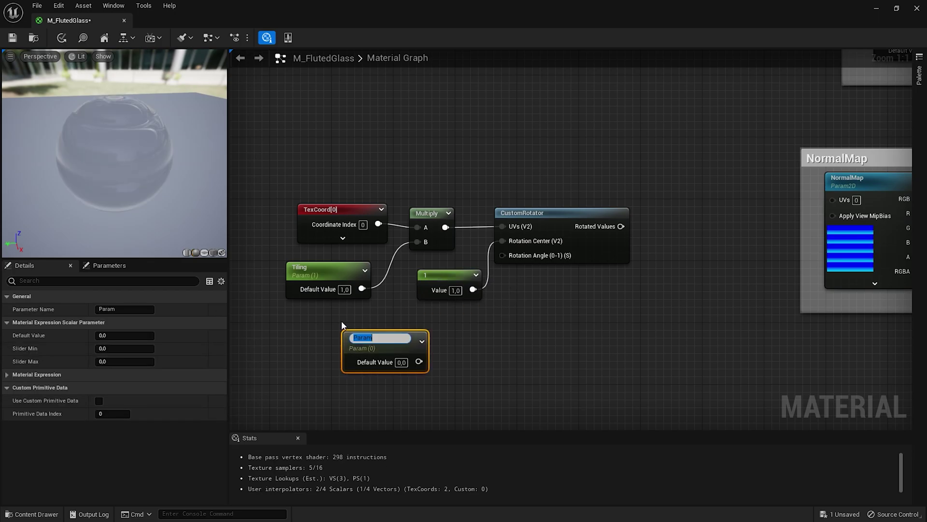
type("RotationAngle")
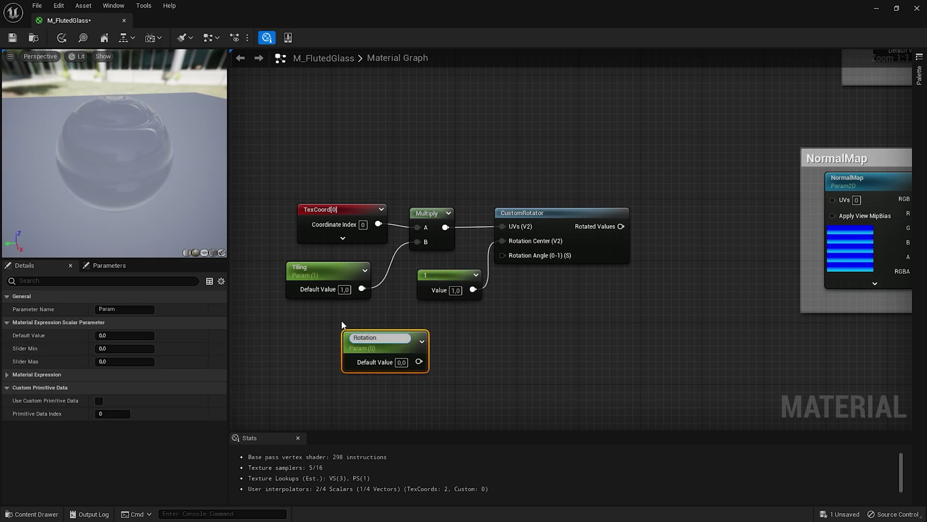
left_click(394, 311)
right_click_drag(394, 312, 340, 299)
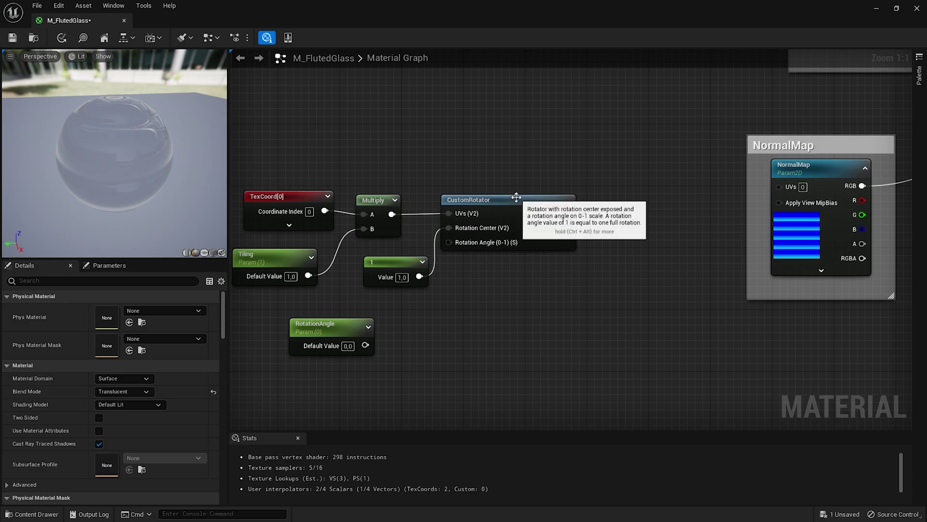
left_click(490, 244)
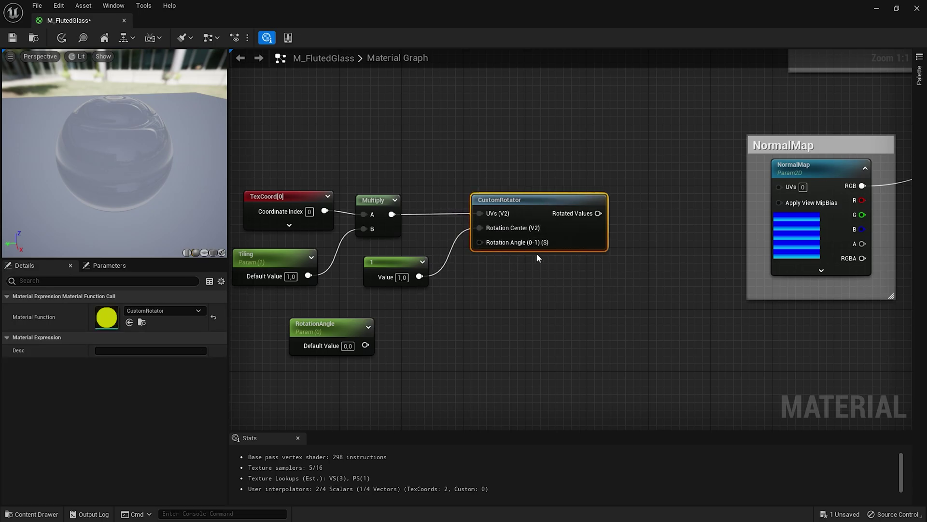
right_click_drag(351, 320, 406, 310)
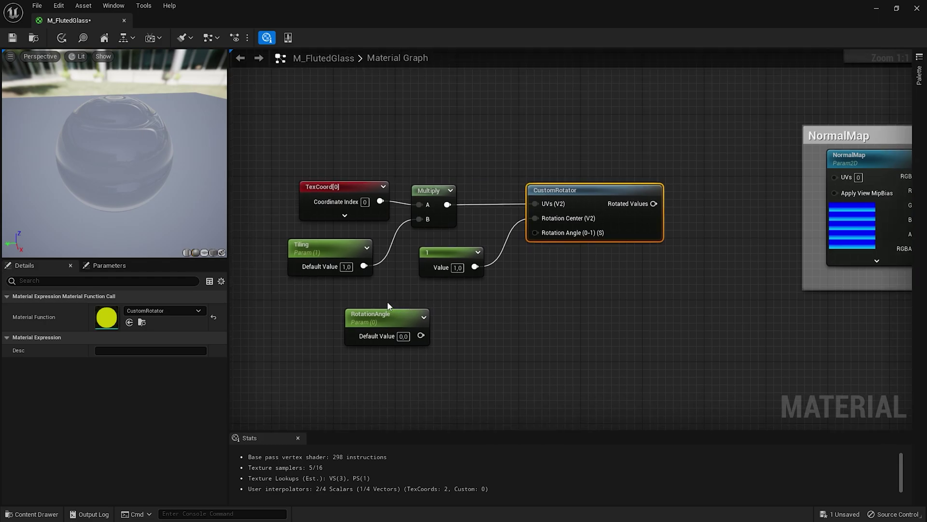
Divide RotationAngle by 360 into Rotation Angle and feed the rotated UVs into NormalMap's UVs
mouse_move(407, 310)
left_mouse_down()
mouse_move(351, 291)
mouse_move(408, 314)
left_mouse_up()
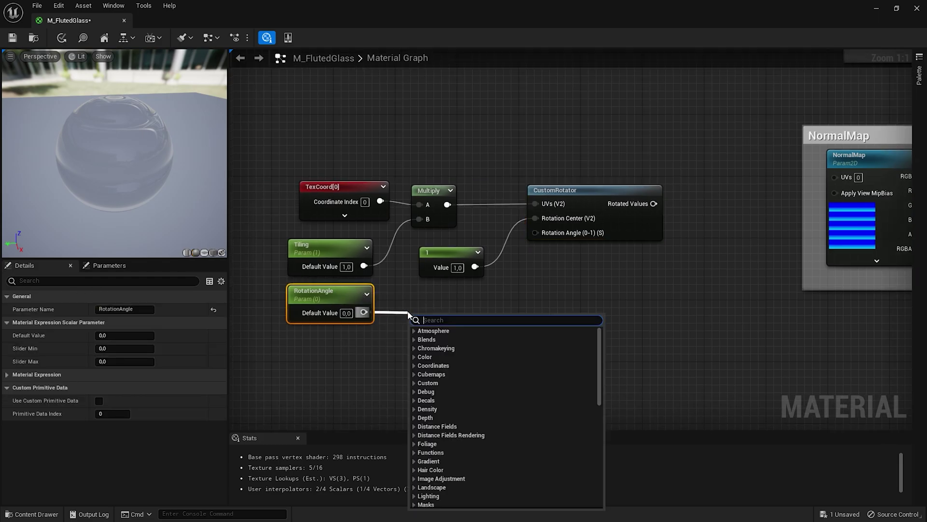
type("divide")
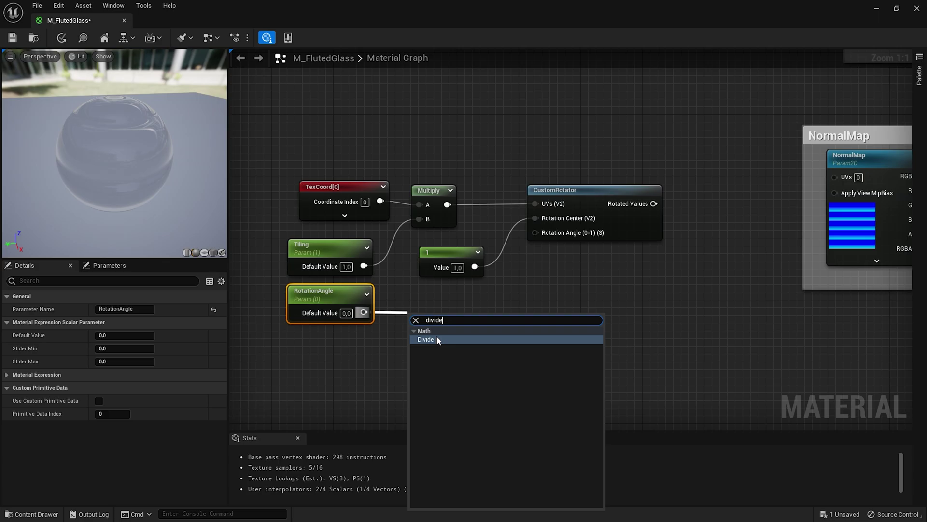
left_click(426, 339)
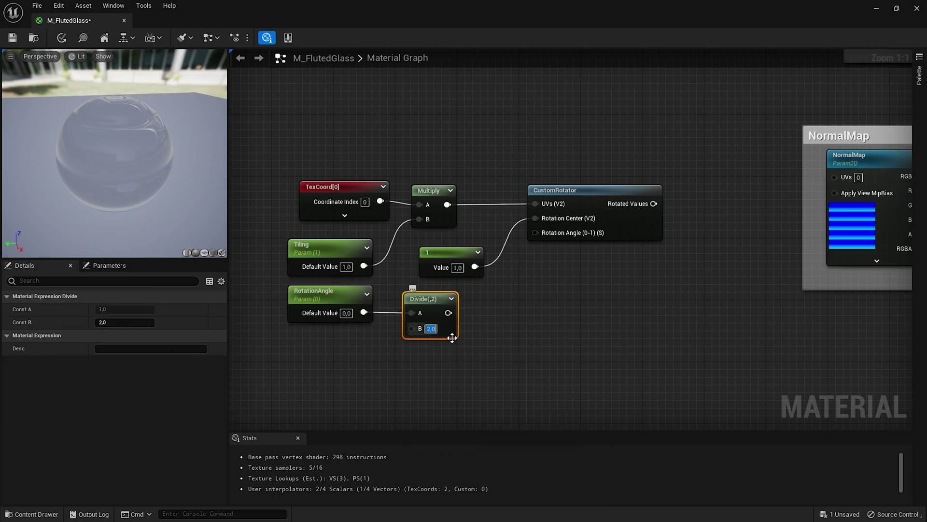
type("360")
key("Return")
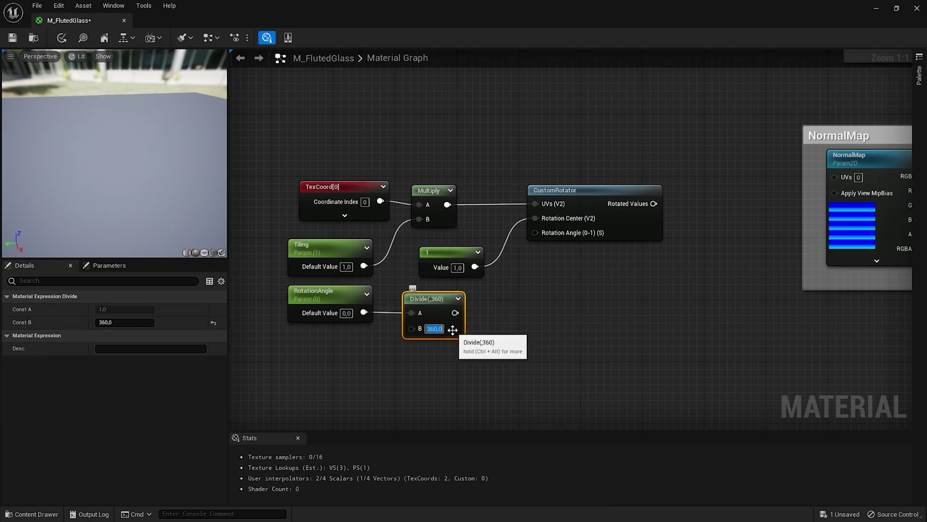
left_click_drag(454, 313, 535, 232)
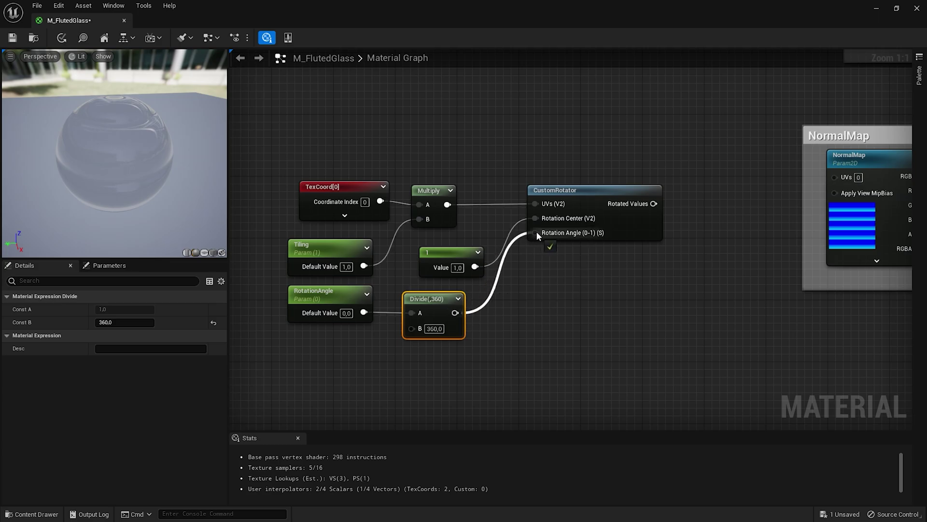
right_click_drag(586, 250, 552, 251)
left_click_drag(566, 206, 747, 180)
scroll(658, 187, "down", 1)
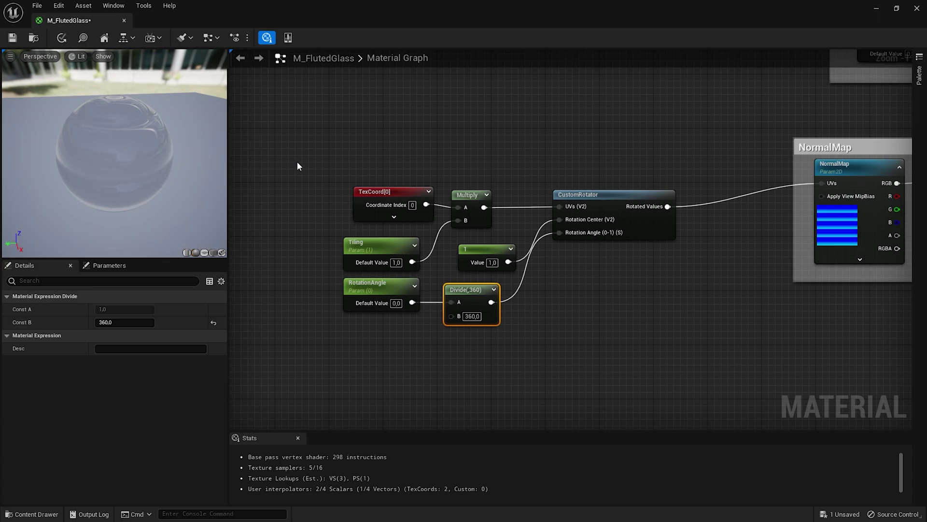
Group the UV-building nodes in a 'UVs' comment and move the result node right
left_click_drag(298, 166, 647, 342)
type("c")
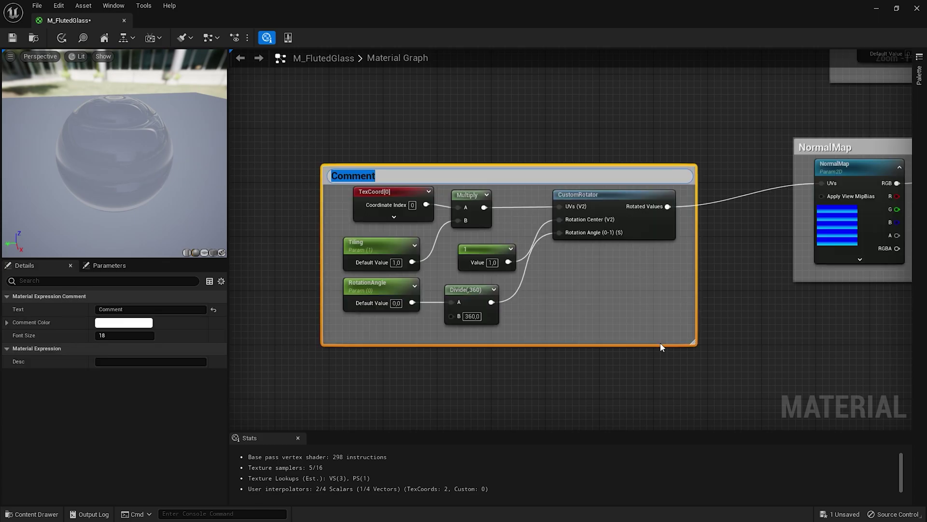
type("UVs")
key("Return")
scroll(433, 221, "down", 2)
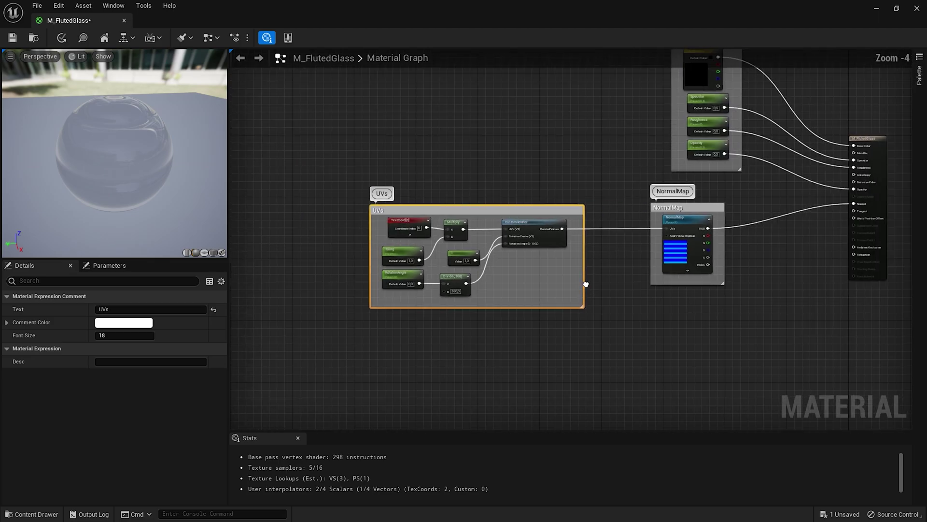
right_click_drag(585, 269, 467, 289)
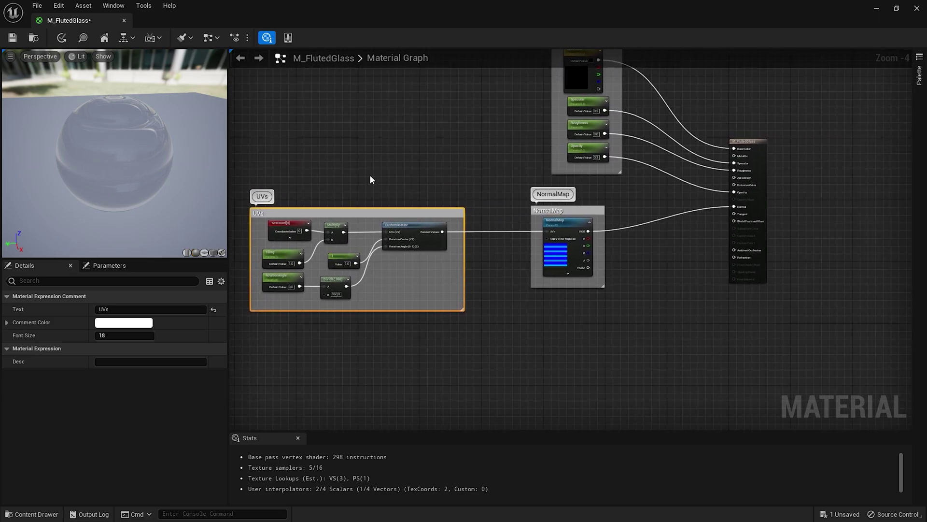
right_click_drag(754, 201, 613, 195)
left_click_drag(616, 196, 778, 222)
Add a NormalIntensity scalar parameter with a default value of 1
scroll(594, 275, "up", 3)
left_click(409, 313)
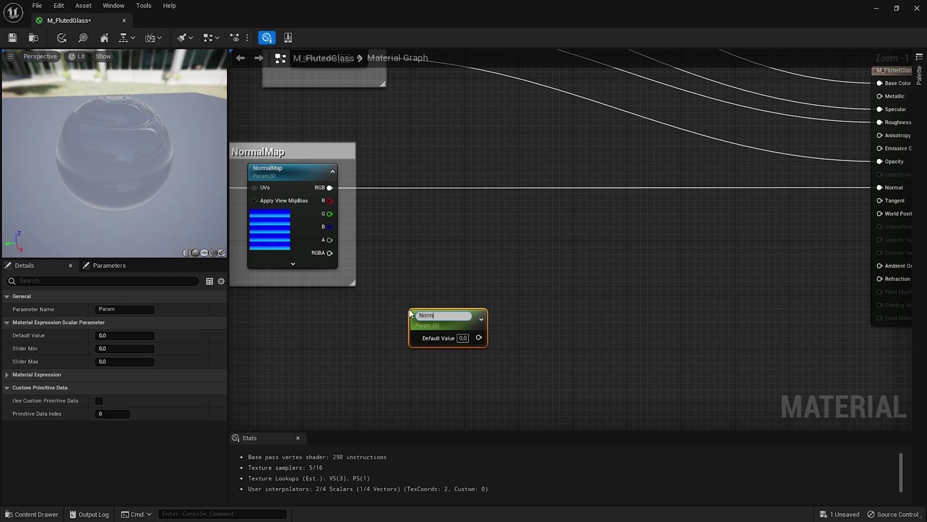
type("NormalIntensity")
key("Return")
left_click(463, 337)
type("1")
left_click(460, 356)
left_click_drag(451, 319, 368, 332)
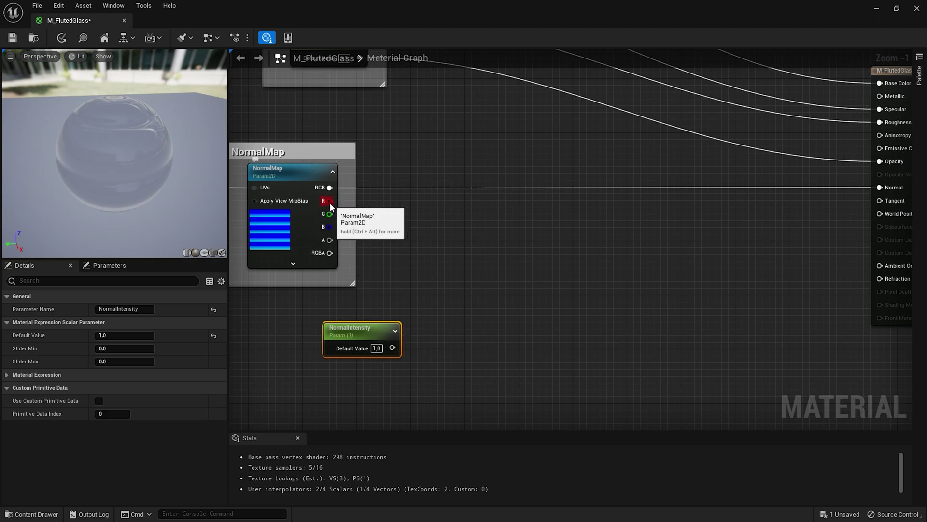
Multiply NormalMap's R and G channels by NormalIntensity using two Multiply nodes
left_click_drag(329, 201, 454, 247)
type("mu")
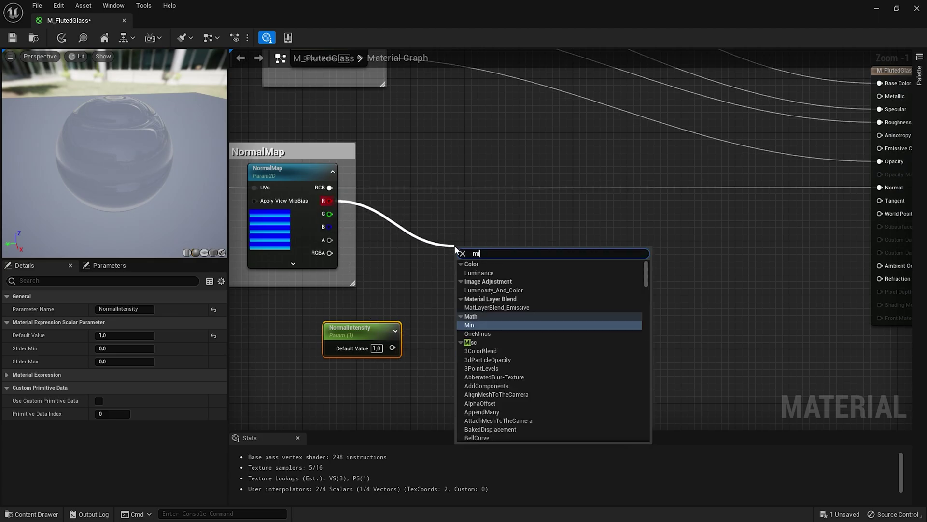
type("lt")
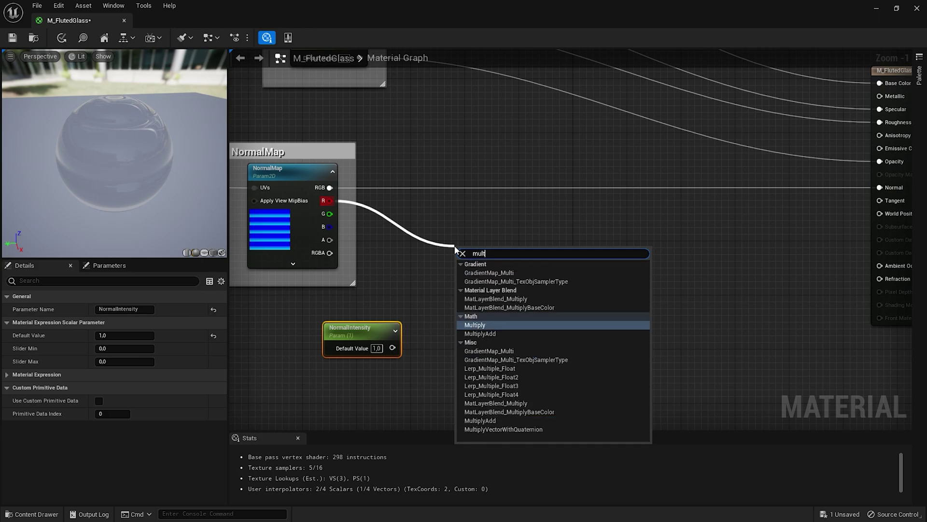
left_click(496, 323)
left_click_drag(392, 348, 502, 192)
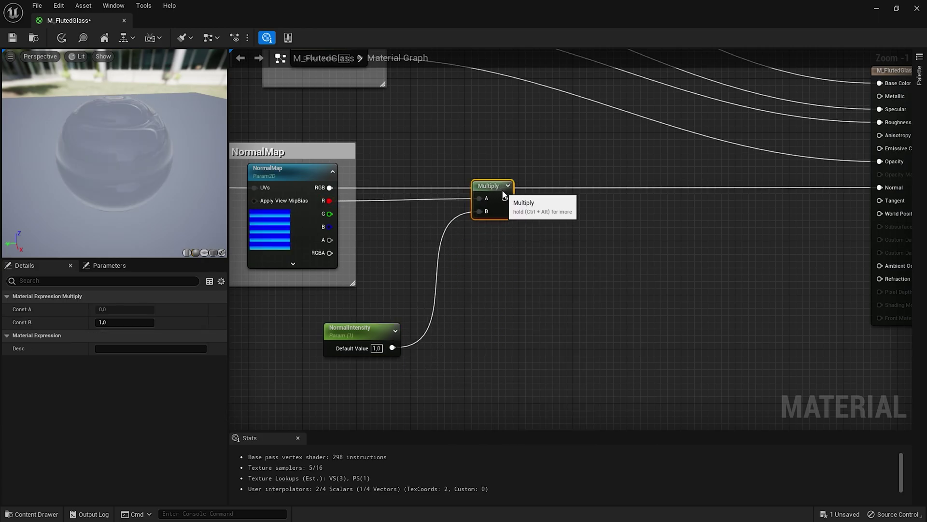
key("ctrl+d")
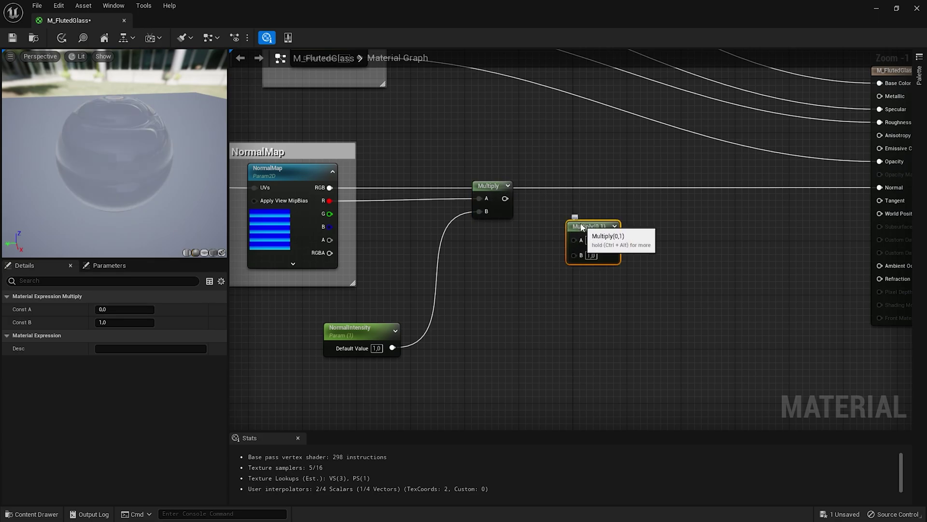
left_click_drag(571, 226, 551, 212)
left_click_drag(330, 214, 562, 228)
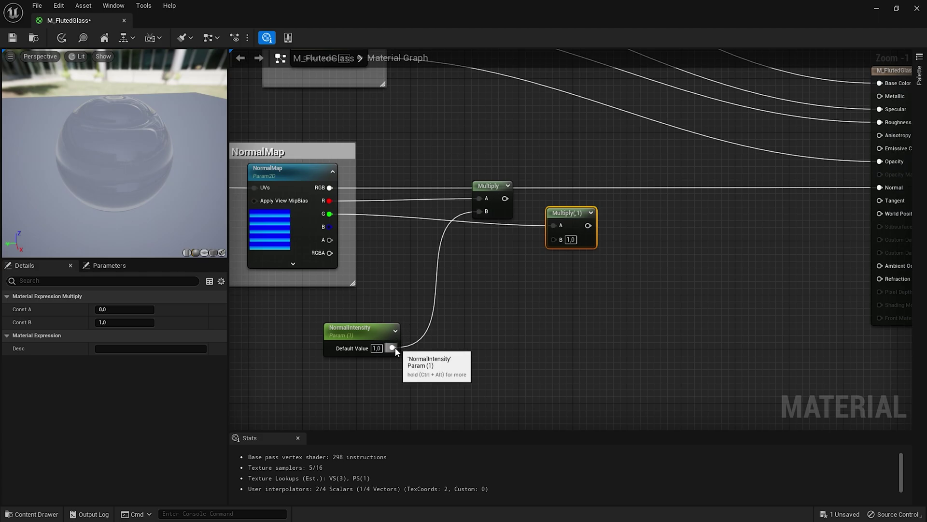
left_click_drag(392, 348, 555, 242)
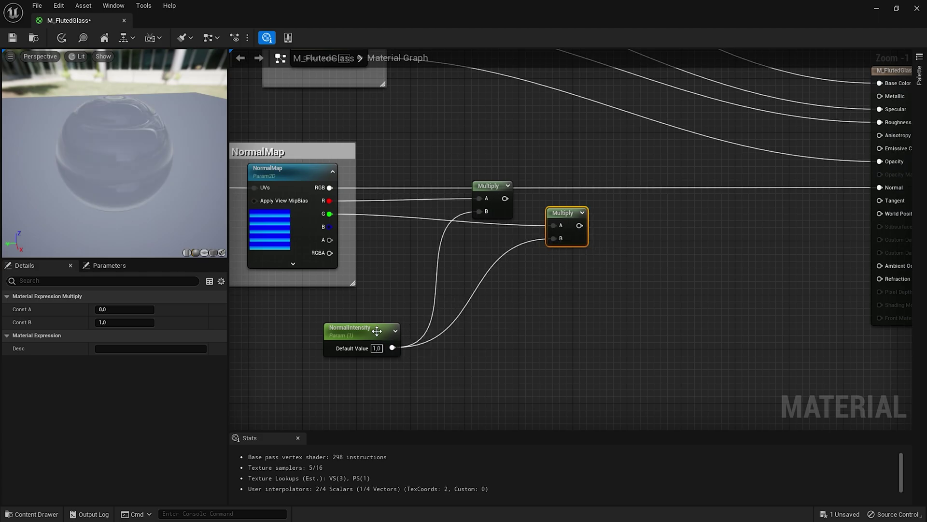
left_click_drag(362, 333, 436, 266)
right_click_drag(483, 267, 441, 298)
Append the scaled R and G, chain into a second Append, and wrap the nodes in a NormalIntensity comment
left_click_drag(470, 232, 633, 247)
type("append")
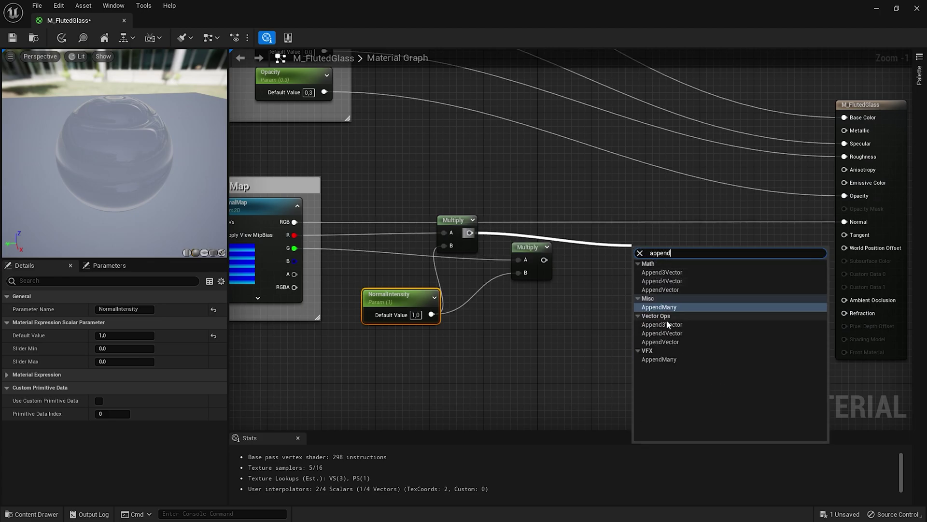
left_click(674, 342)
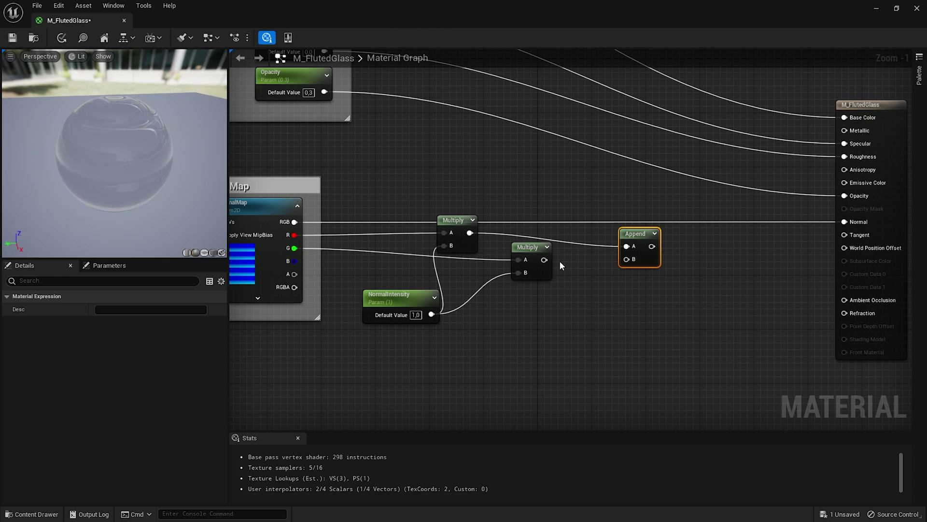
left_click_drag(544, 260, 652, 254)
key("ctrl+d")
left_click_drag(294, 261, 844, 222)
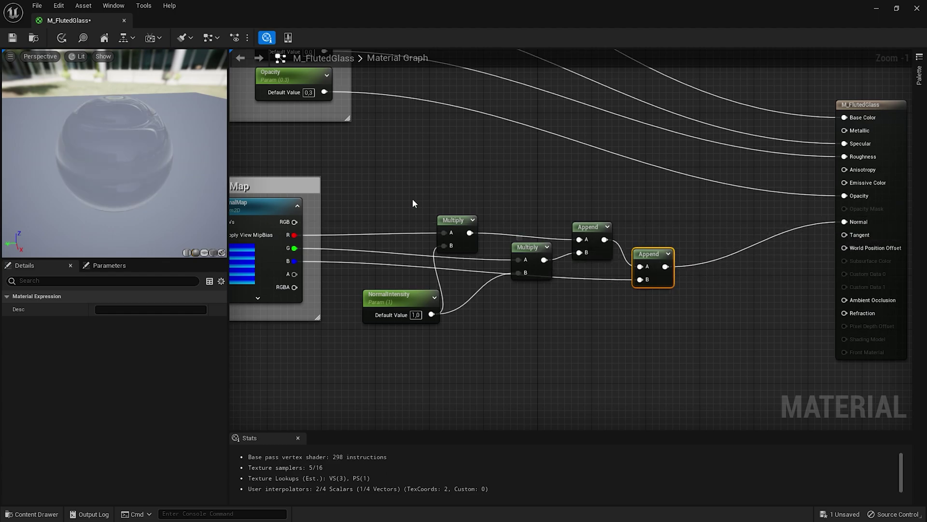
left_click_drag(414, 203, 684, 323)
type("c")
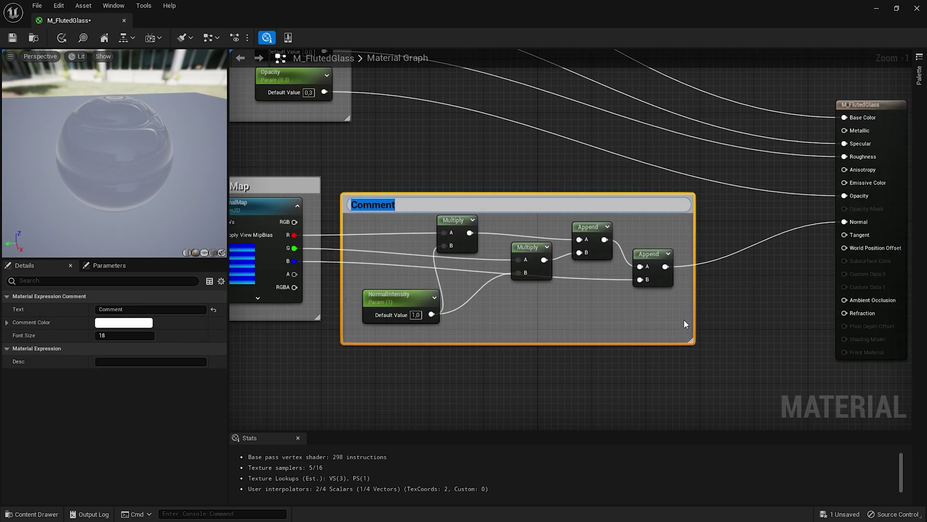
type("NormalInte")
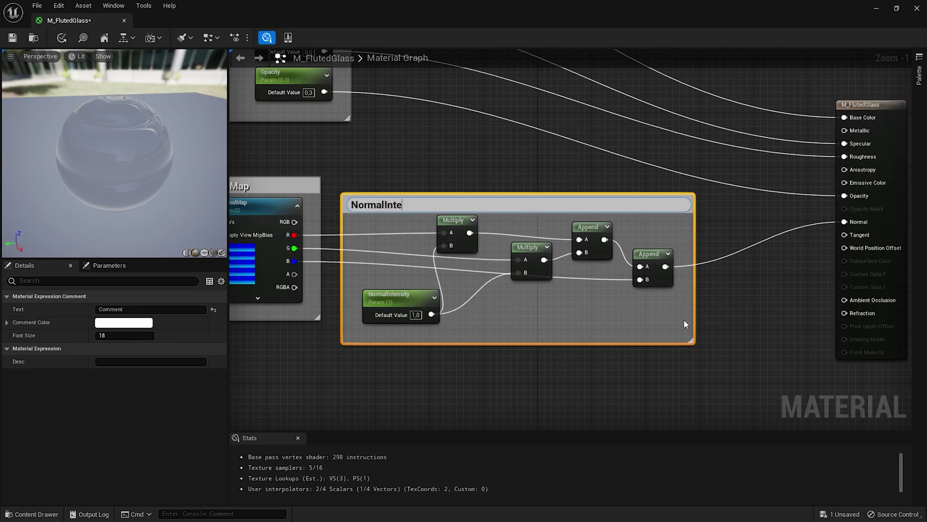
type("nsity")
Finish the NormalIntensity comment and minimize the material editor to return to the level
left_click(654, 375)
scroll(655, 374, "down", 2)
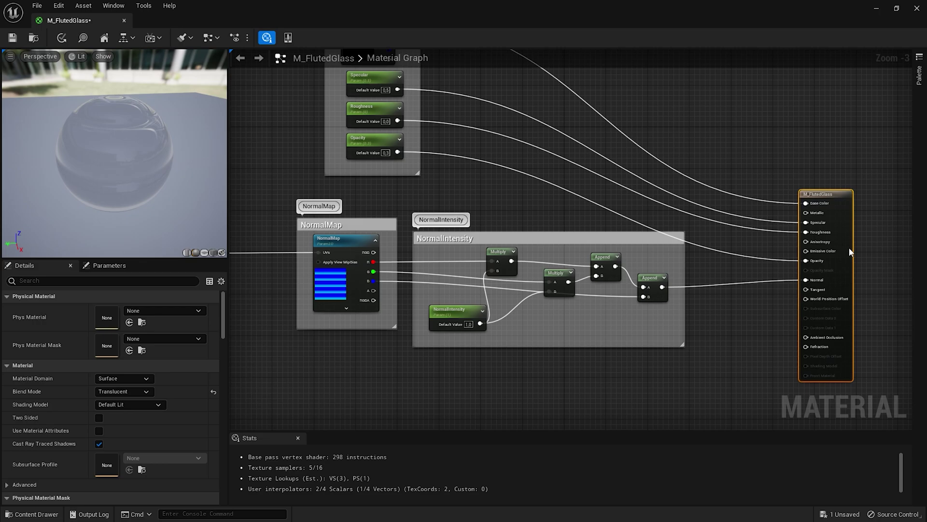
left_click(845, 244)
left_click_drag(475, 19, 617, 141)
left_click(748, 130)
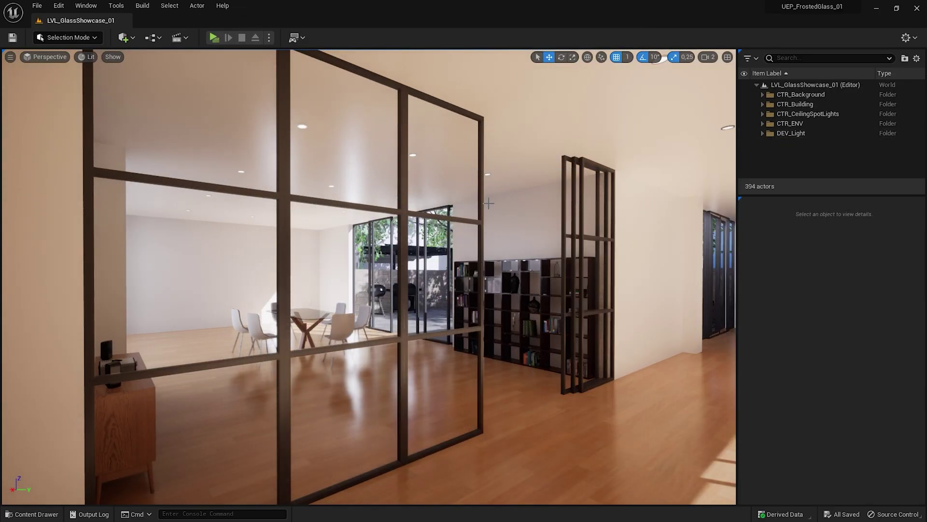
right_click_drag(487, 231, 487, 230)
key("ctrl+space")
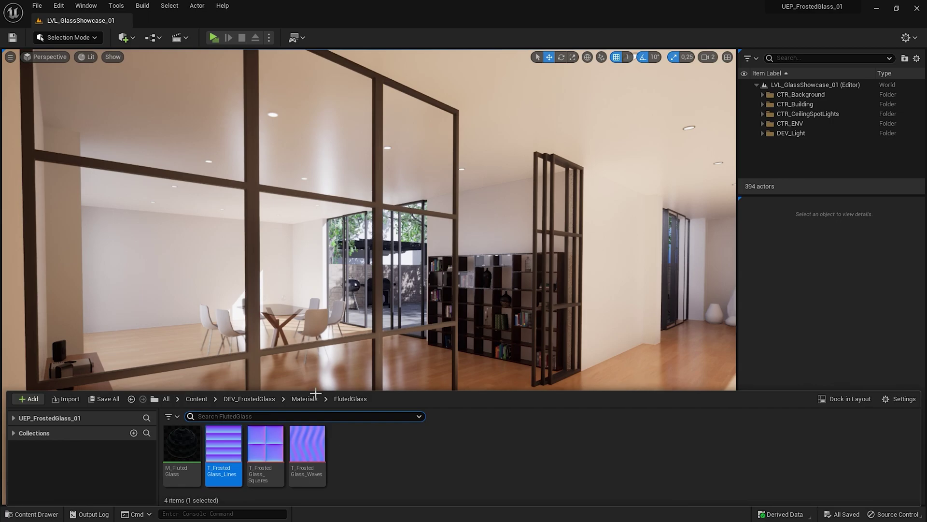
Create a material instance of M_FlutedGlass named MI_FlutedGlass_Lines
right_click(188, 451)
left_click(248, 217)
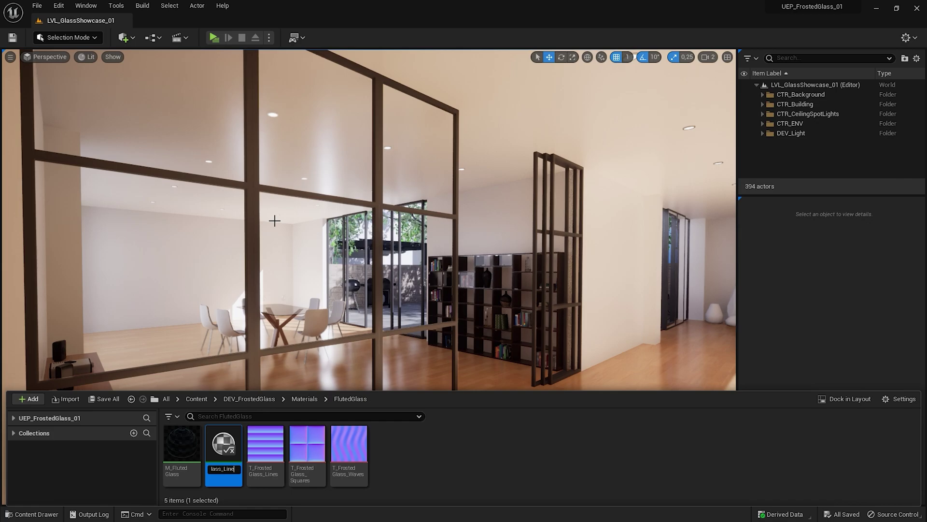
key("Return")
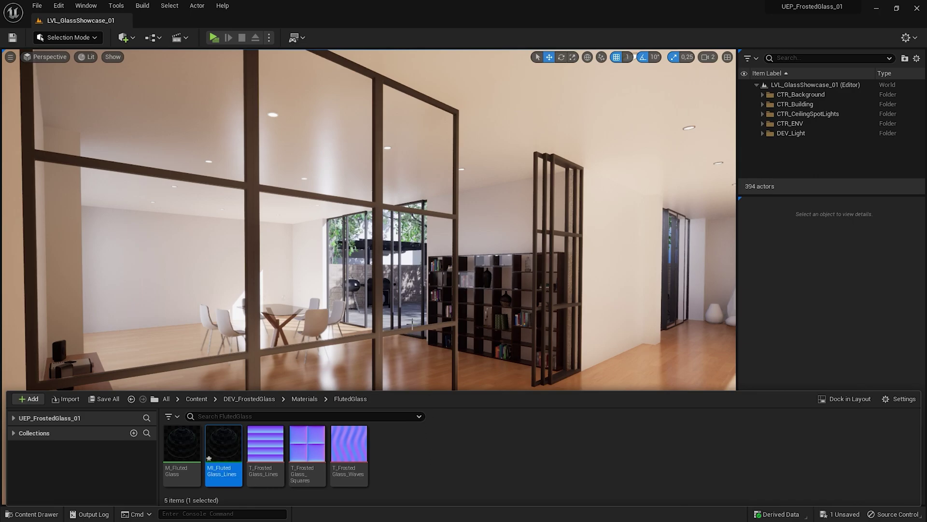
Assign MI_FlutedGlass_Lines to the glass slot of the SM_DEV_Window3x1m mesh
left_click(412, 324)
double_click(828, 363)
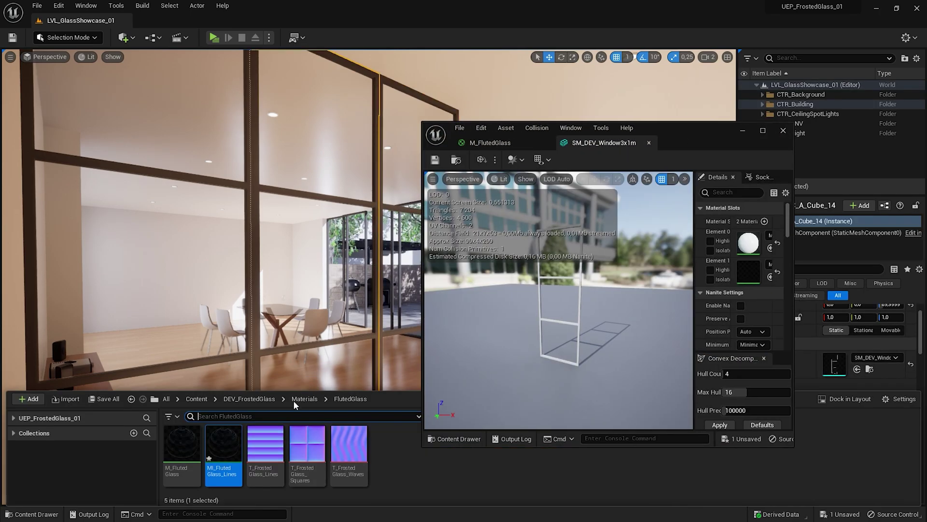
left_click_drag(223, 443, 747, 271)
left_click(511, 140)
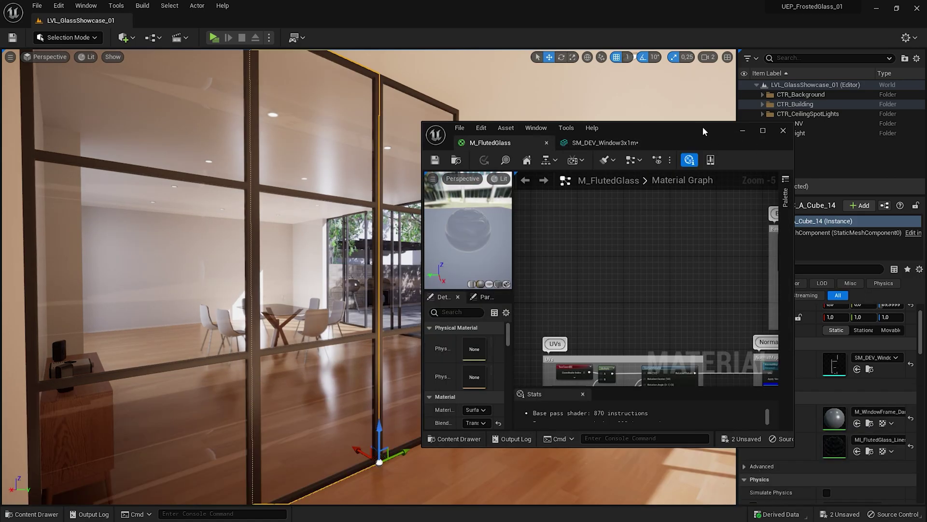
left_click(783, 130)
key("ctrl+space")
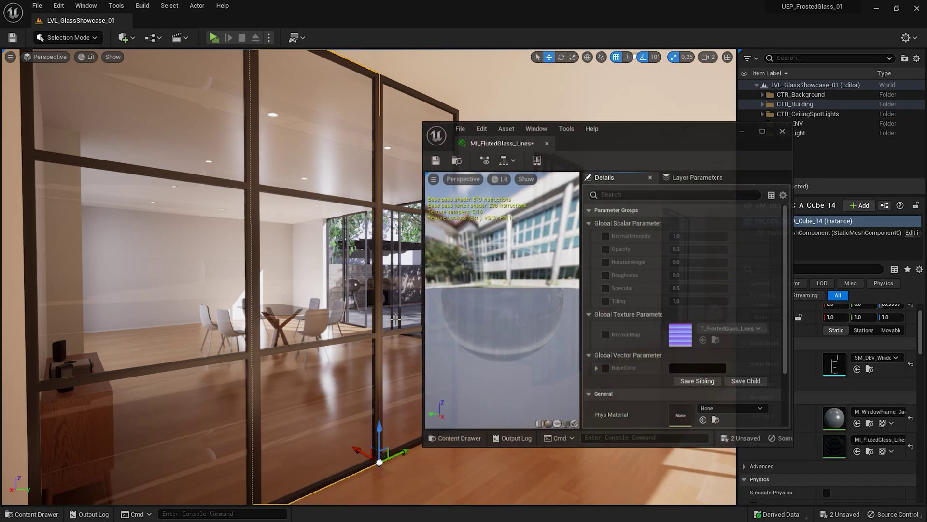
Override Tiling to 20 in MI_FlutedGlass_Lines and view the fine fluted lines on the glass
left_click_drag(648, 128, 677, 133)
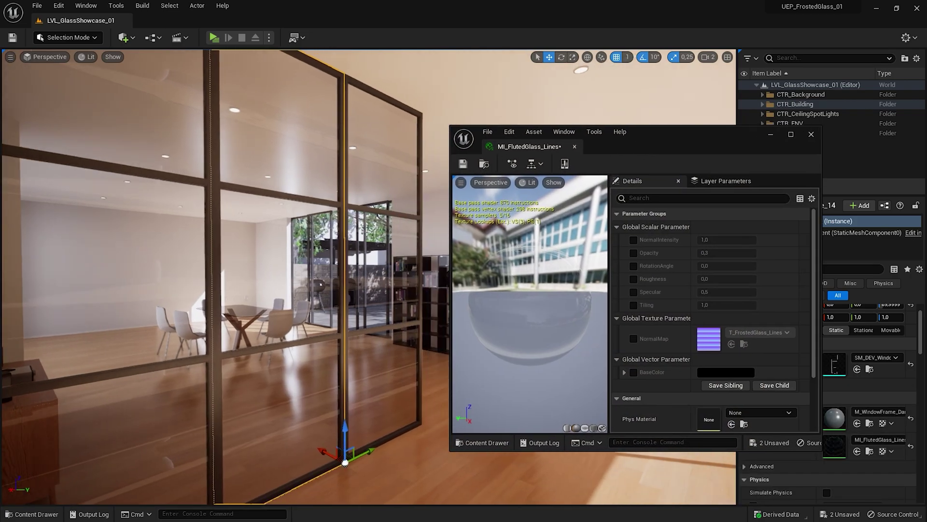
key("F11")
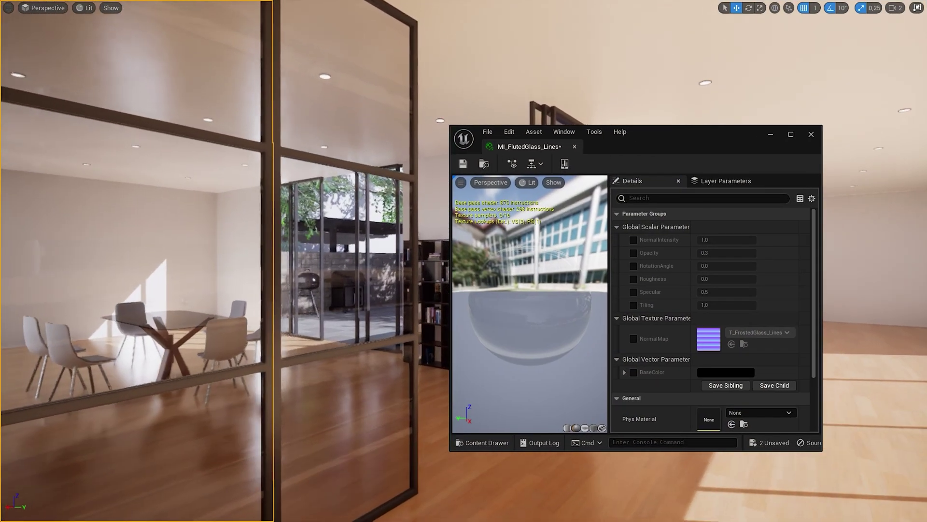
right_click_drag(362, 200, 362, 200)
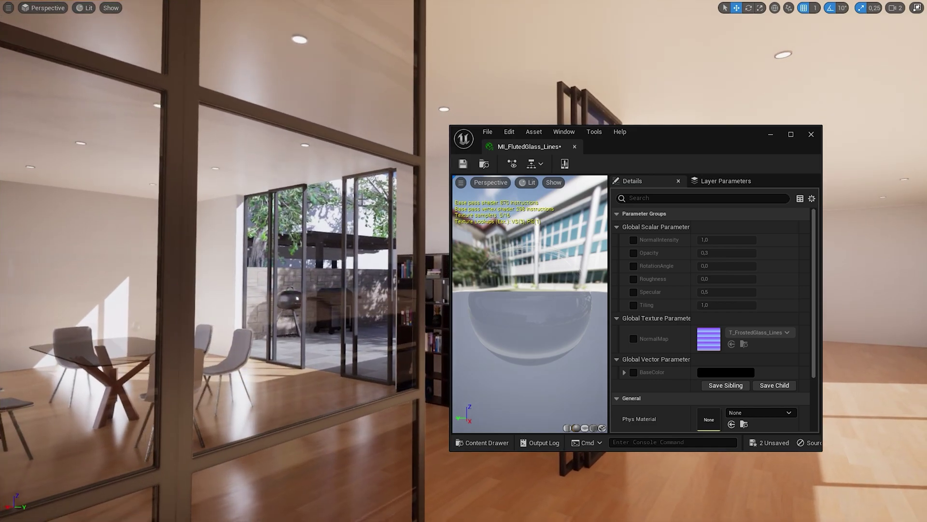
left_click(633, 305)
left_click(727, 305)
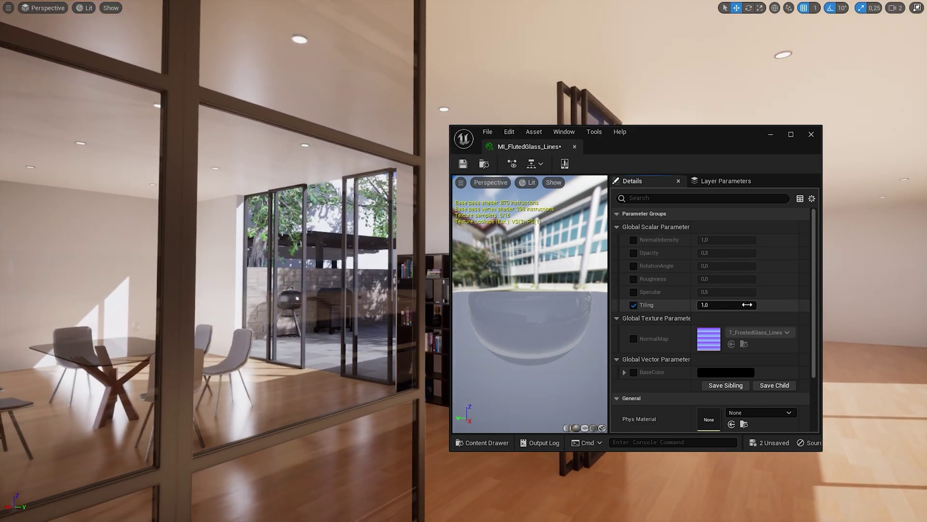
type("20")
key("Return")
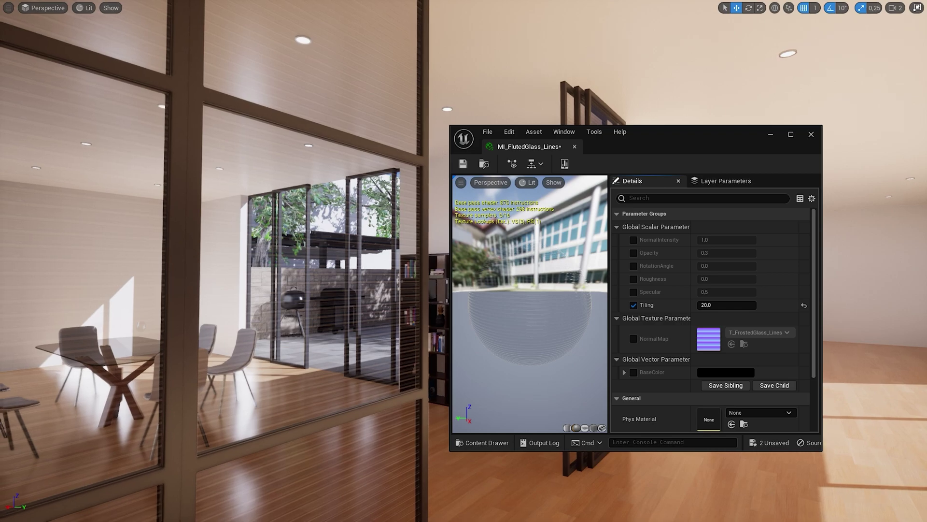
right_click(403, 252)
left_click(643, 138)
left_click_drag(644, 138, 727, 141)
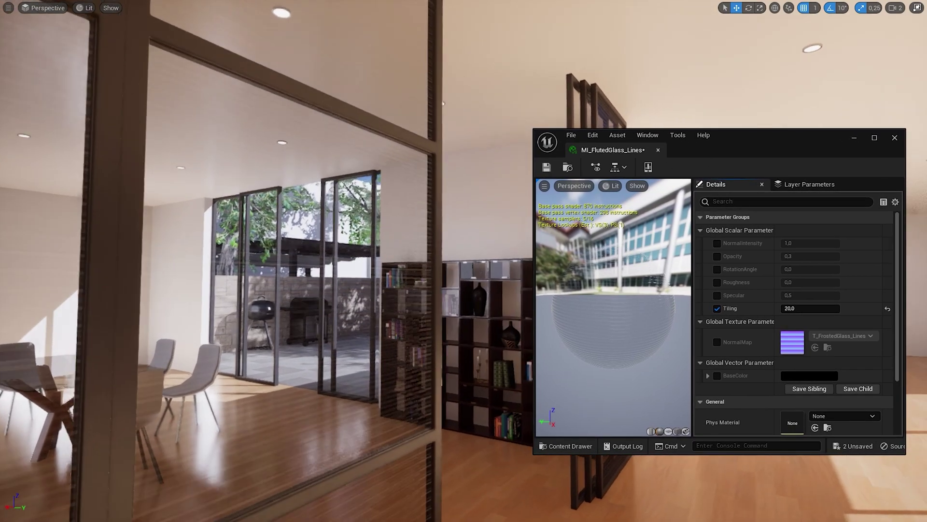
mouse_move(443, 103)
right_mouse_down()
mouse_move(483, 104)
mouse_move(429, 104)
right_mouse_up()
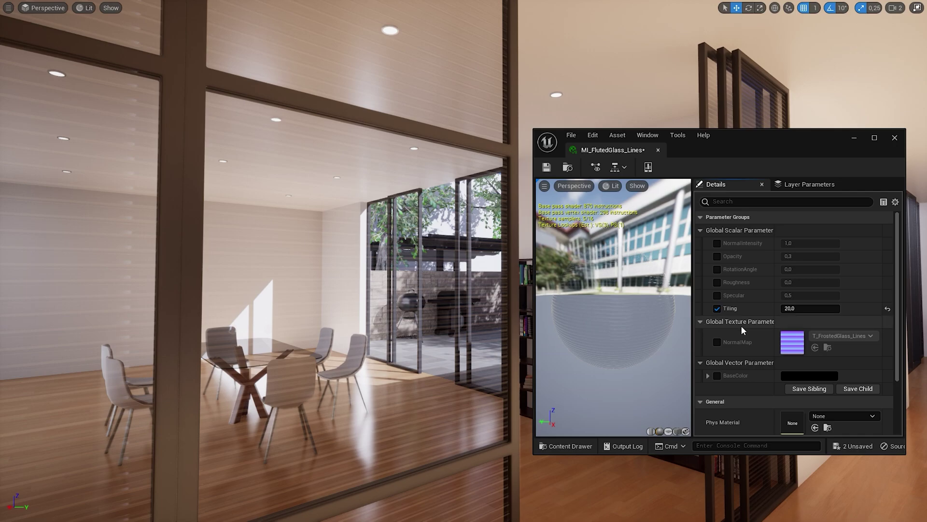
Open parent M_FlutedGlass from the instance's Parent field, maximized, framing the result node's Refraction input
scroll(774, 321, "down", 3)
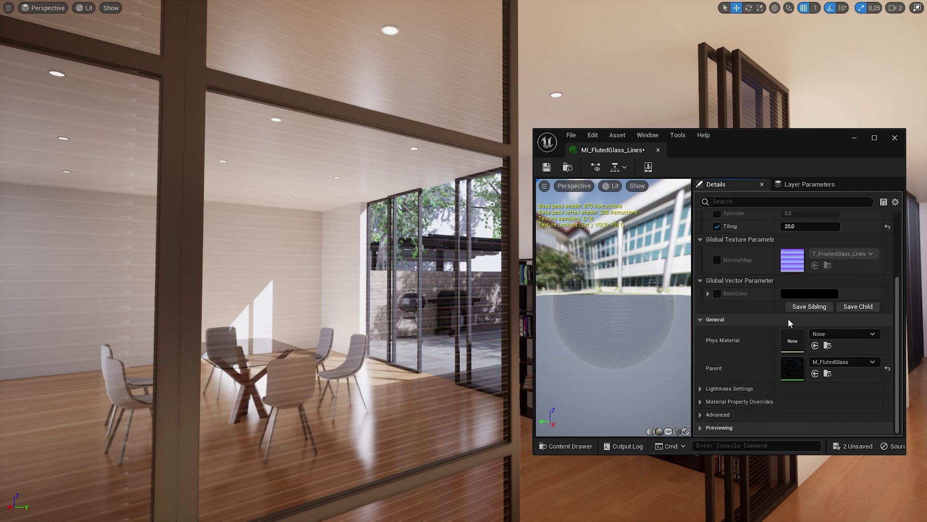
double_click(789, 366)
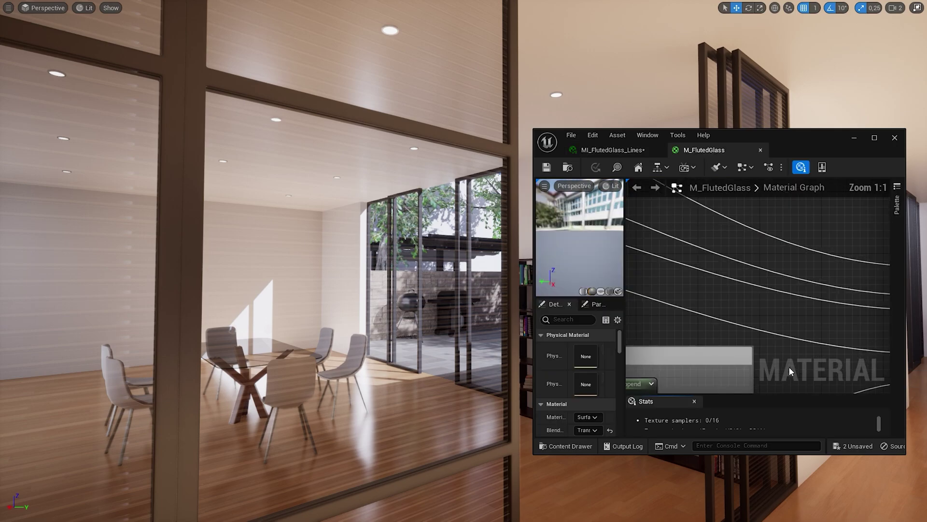
left_click(874, 138)
right_click_drag(571, 215, 559, 256)
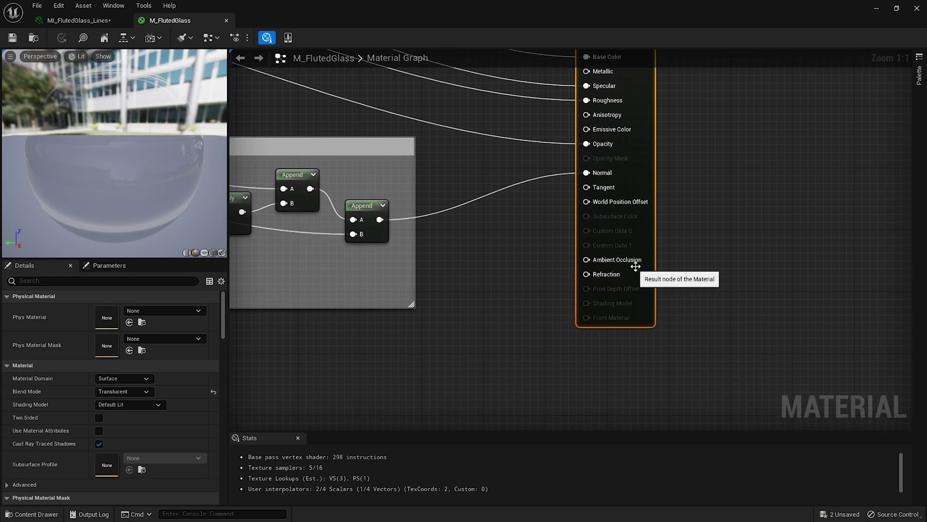
right_click_drag(645, 249, 716, 290)
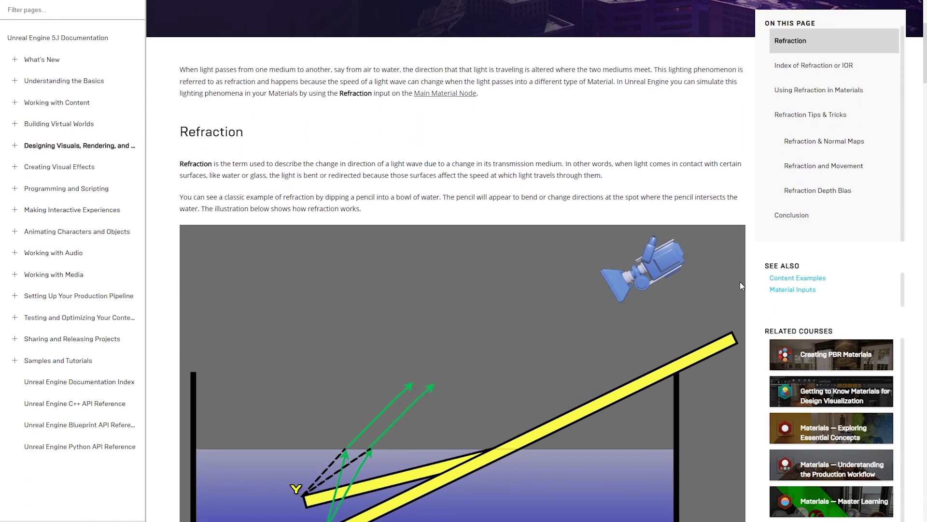
scroll(742, 285, "down", 10)
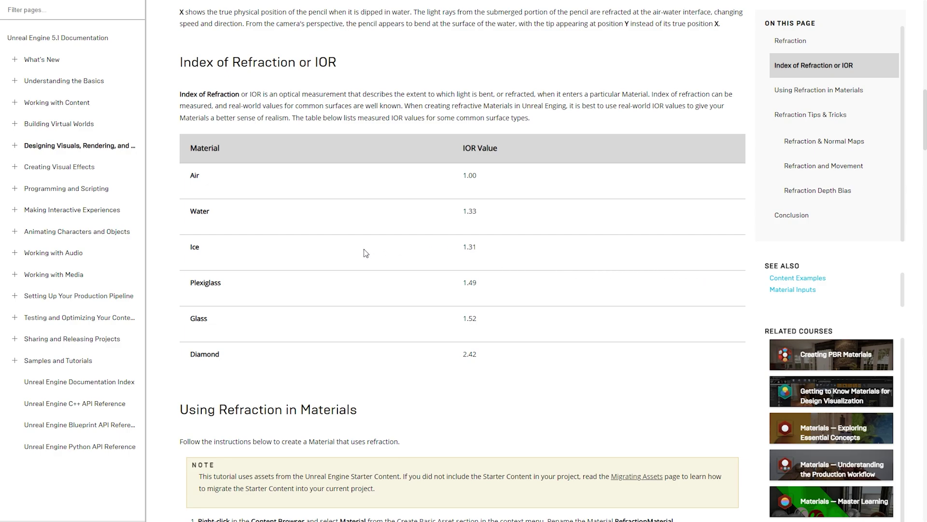
Find the Index of Refraction table and highlight Glass 1.52 and Air 1.00
left_click_drag(191, 318, 485, 318)
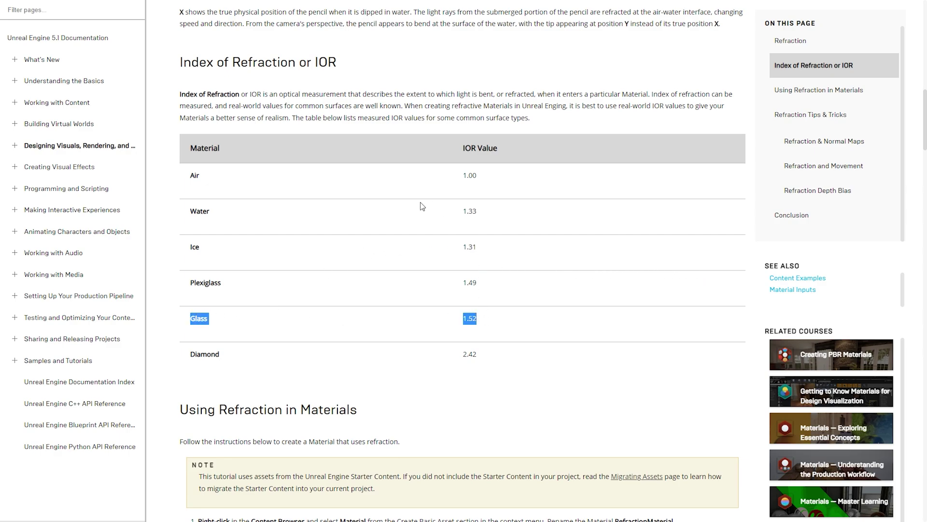
left_click_drag(180, 179, 507, 182)
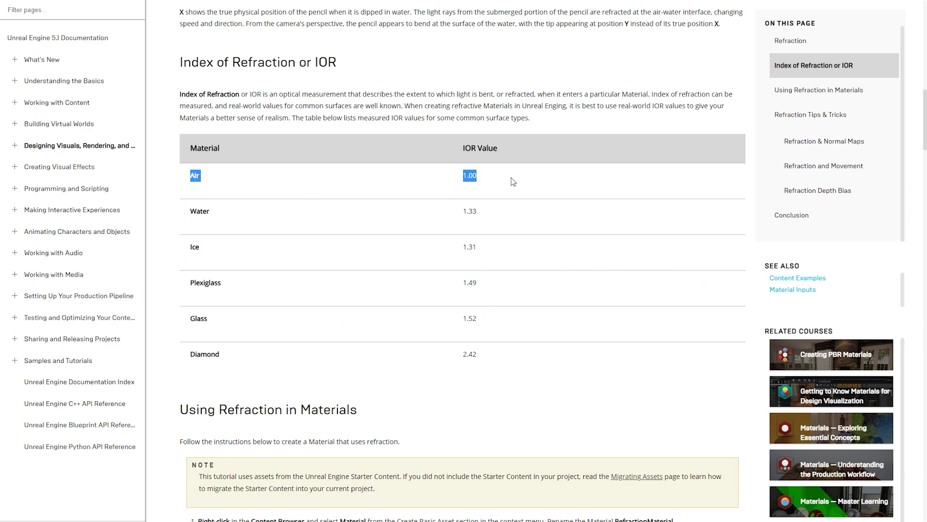
left_click(513, 182)
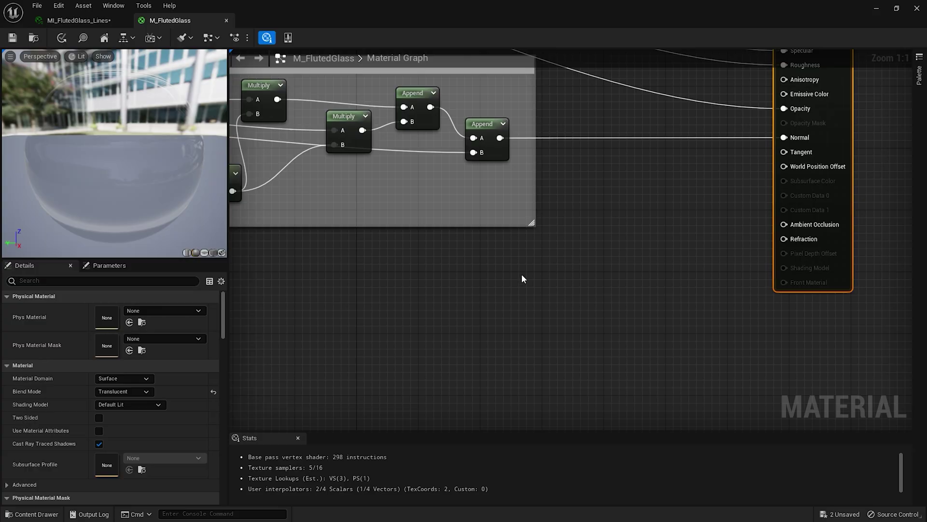
Add a Constant node set to 1 in empty graph space
right_click_drag(399, 304, 425, 274)
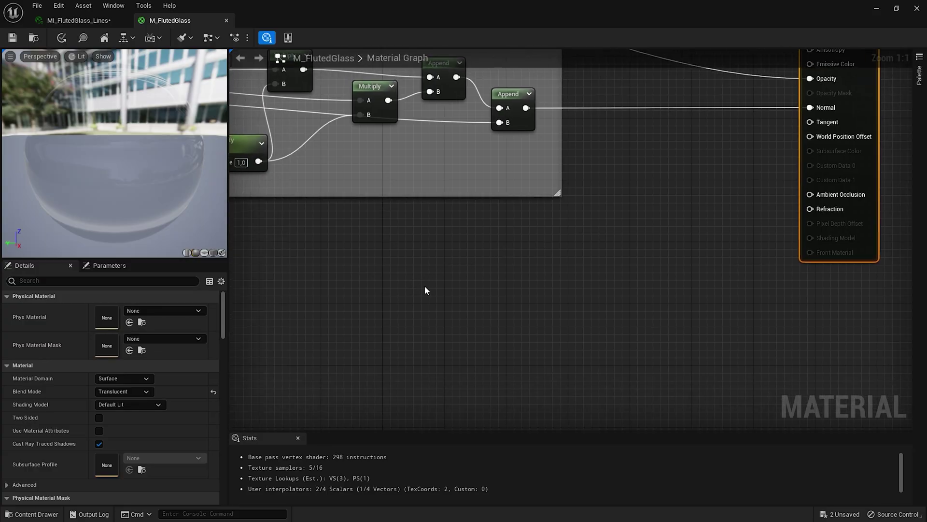
left_click(424, 287)
type("1")
left_click(468, 323)
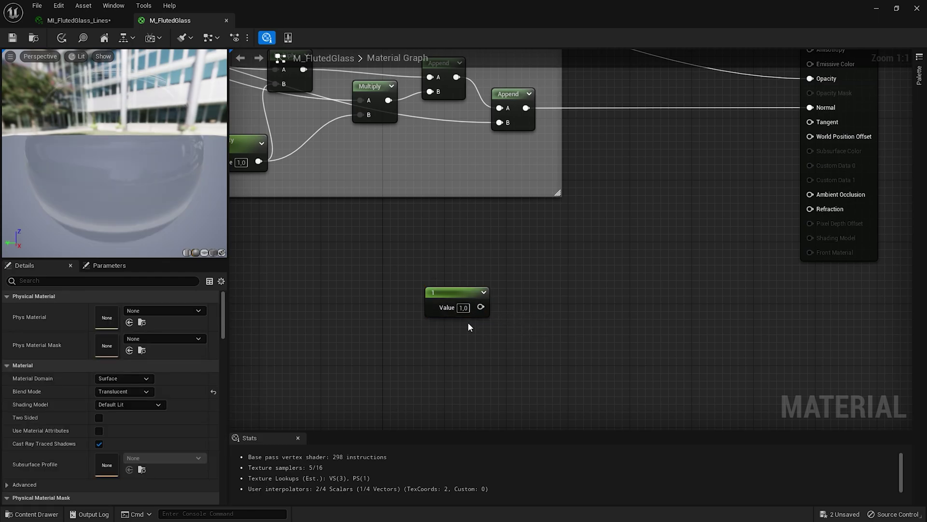
right_click_drag(468, 323, 475, 260)
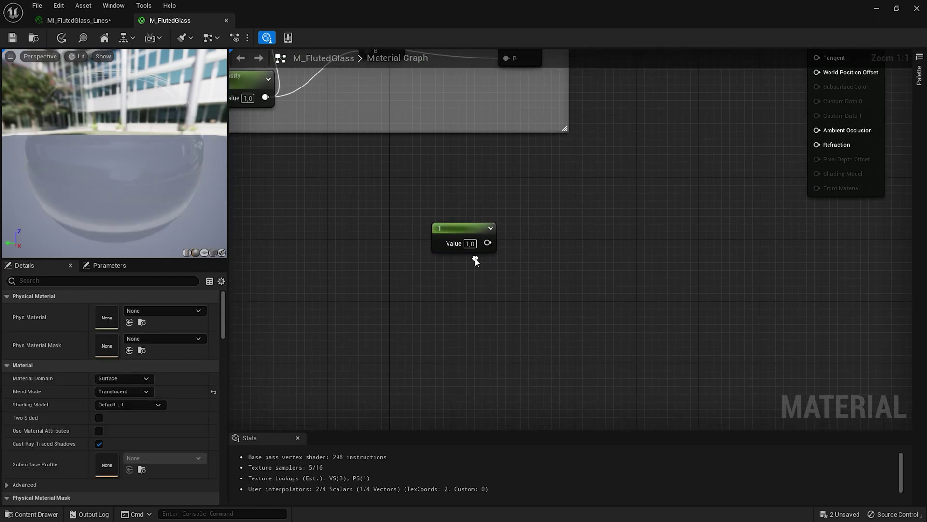
Add an IOR scalar parameter with default value 1.52 beside the constant
left_click(447, 282)
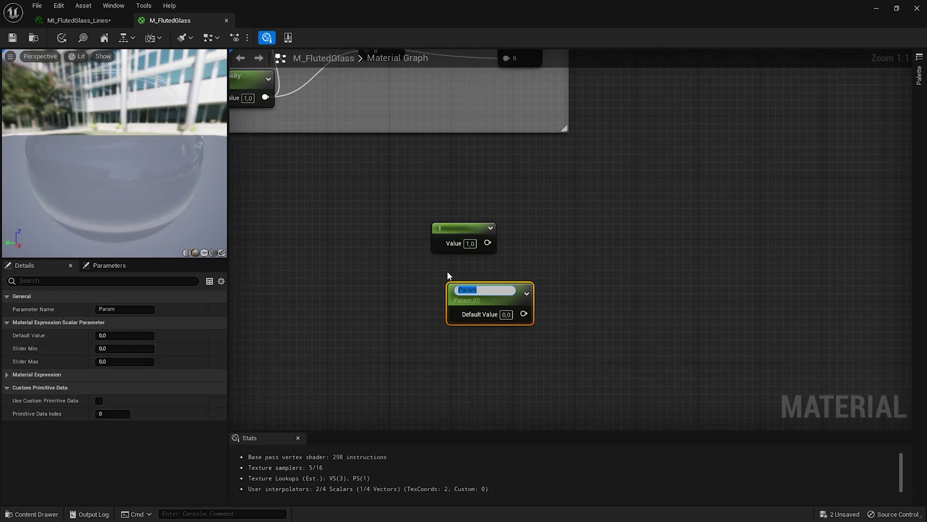
key("Tab")
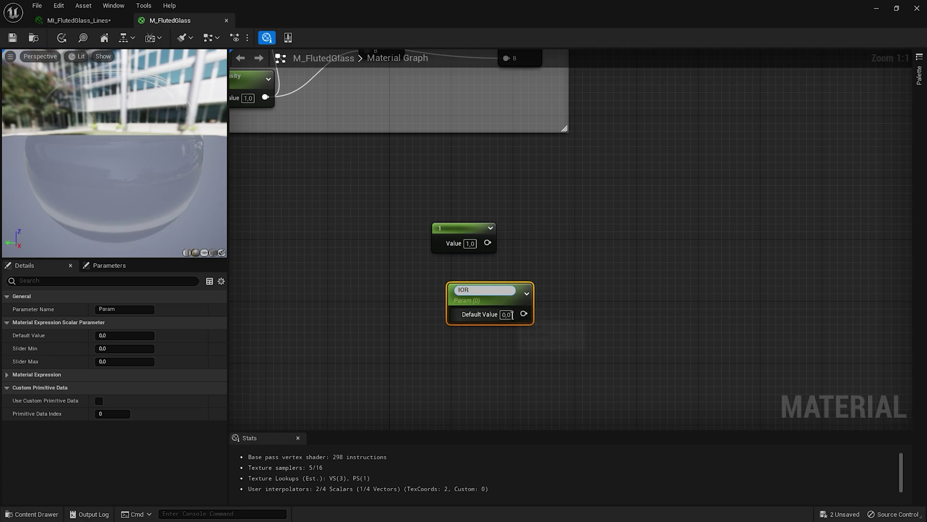
type("1,52")
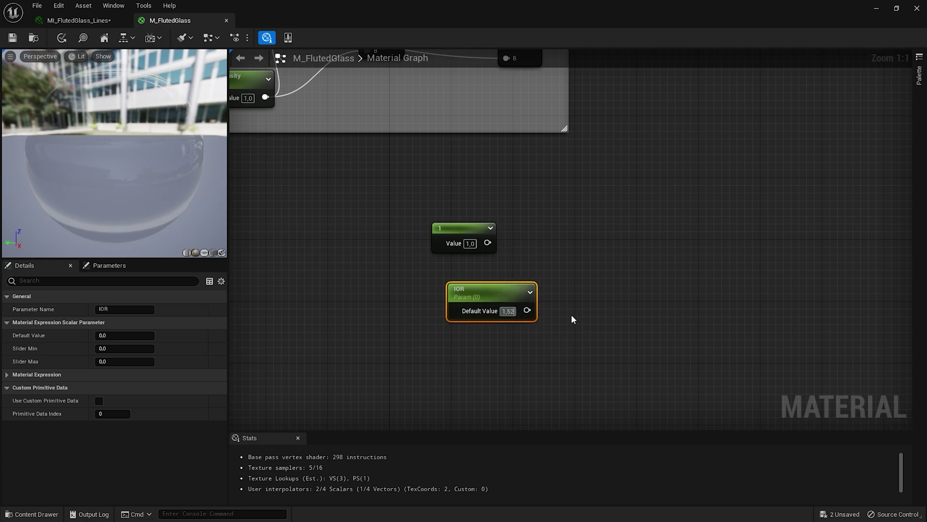
key("Return")
left_click_drag(493, 288, 467, 276)
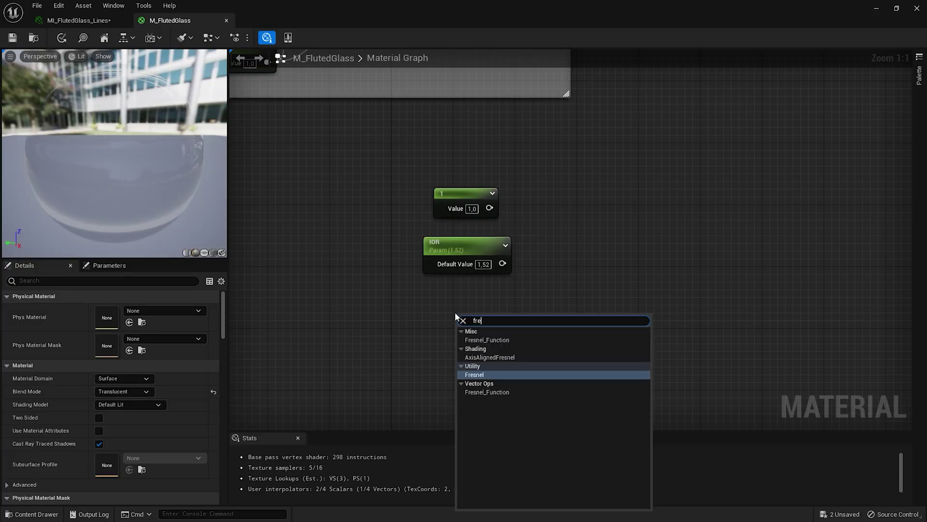
Add a Fresnel node under IOR and preview it alone on a plane and a sphere
left_click(495, 371)
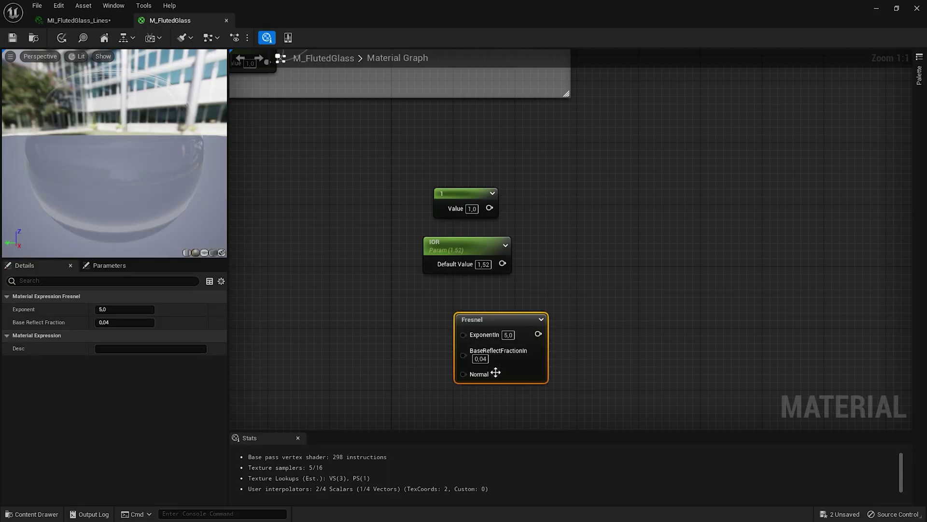
left_click_drag(494, 317, 468, 303)
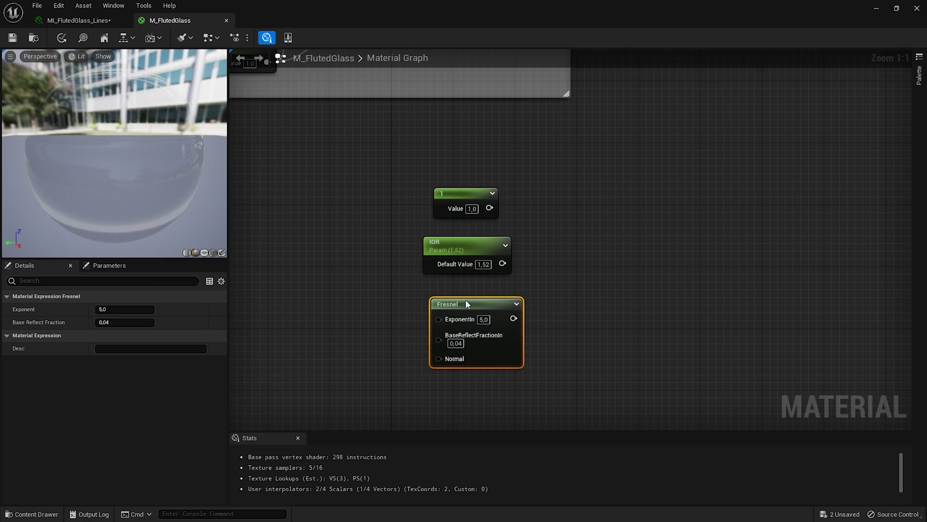
right_click(466, 299)
left_click(544, 323)
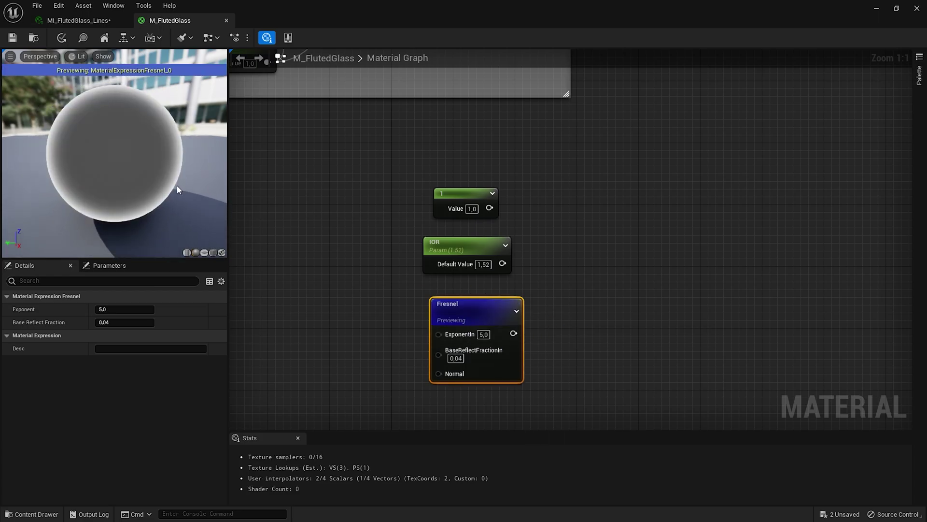
left_click(204, 253)
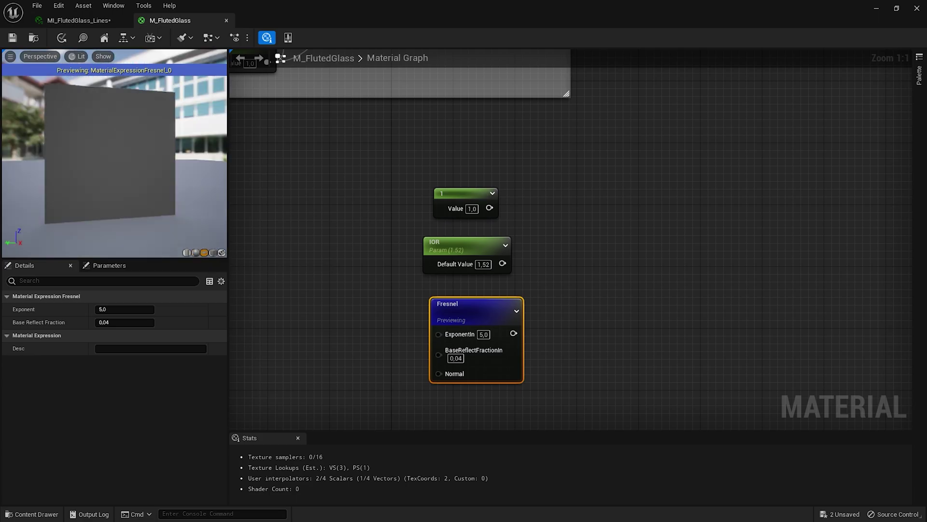
left_click_drag(116, 159, 231, 160)
left_click(196, 252)
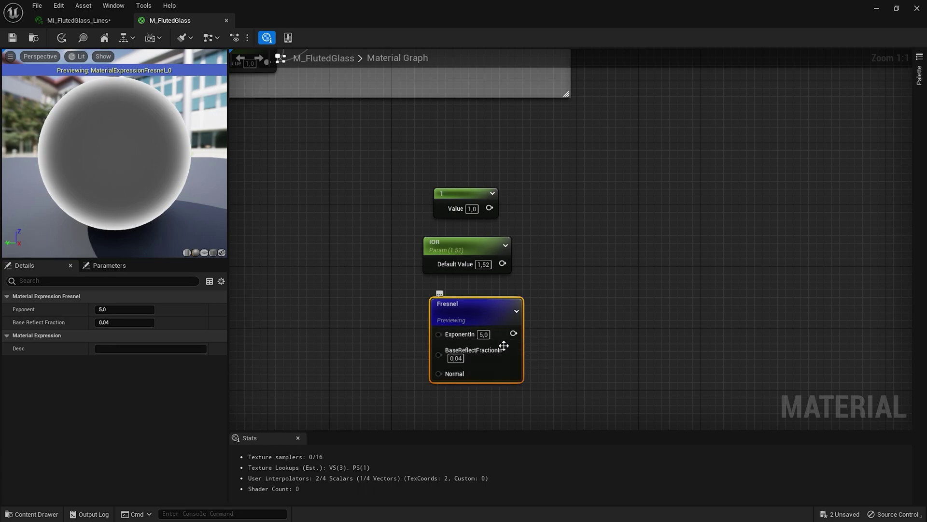
Try Fresnel exponents of 1 and 10, settling back on 5
left_click(485, 334)
type("1")
key("Return")
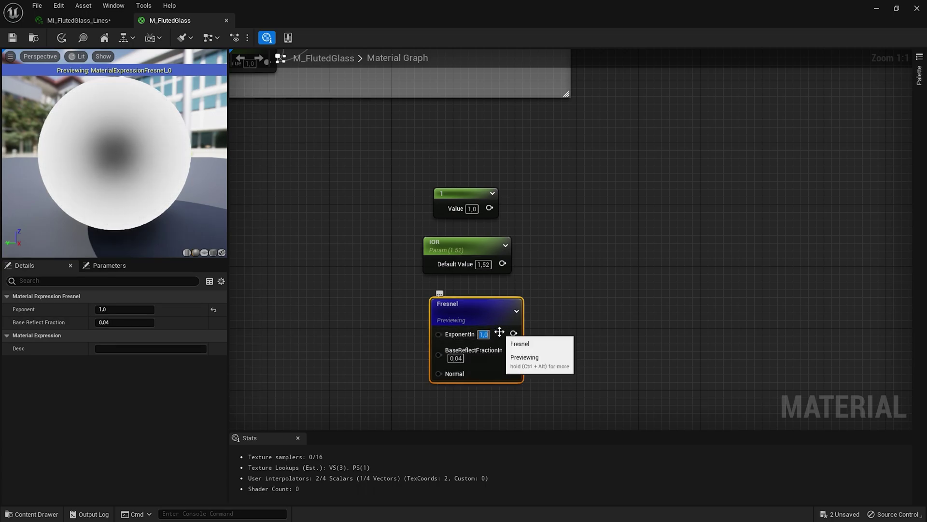
type("10")
key("Return")
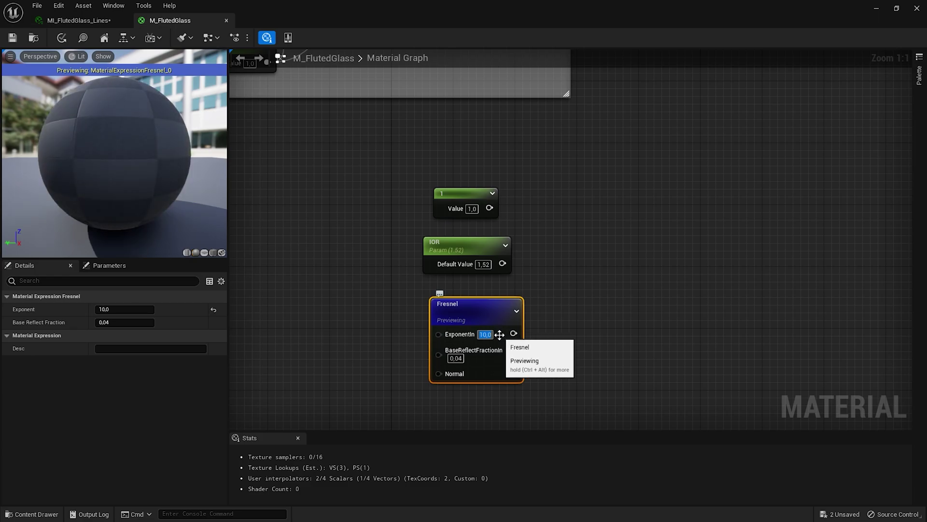
type("5")
key("Return")
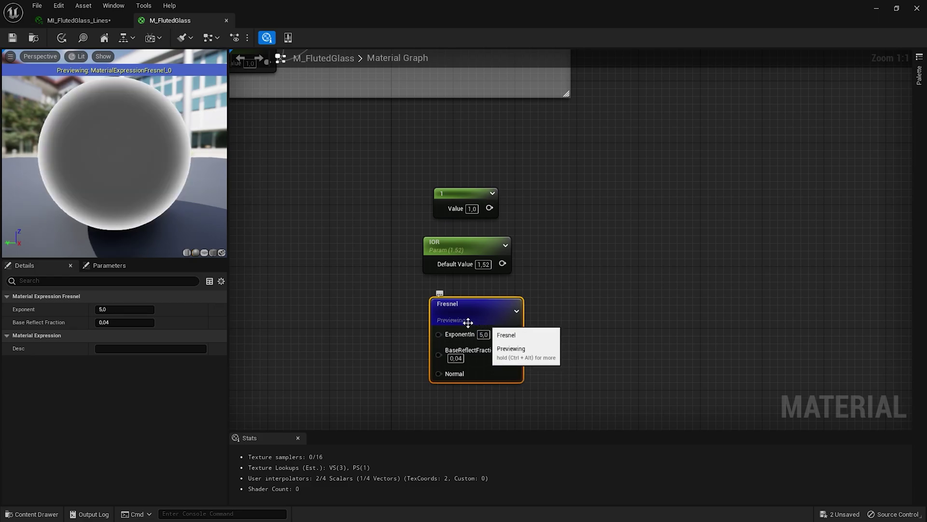
Add a FresnelFalloff scalar parameter defaulting to 5 and wire it into the Fresnel exponent
right_click_drag(376, 329, 439, 297)
left_click(359, 304)
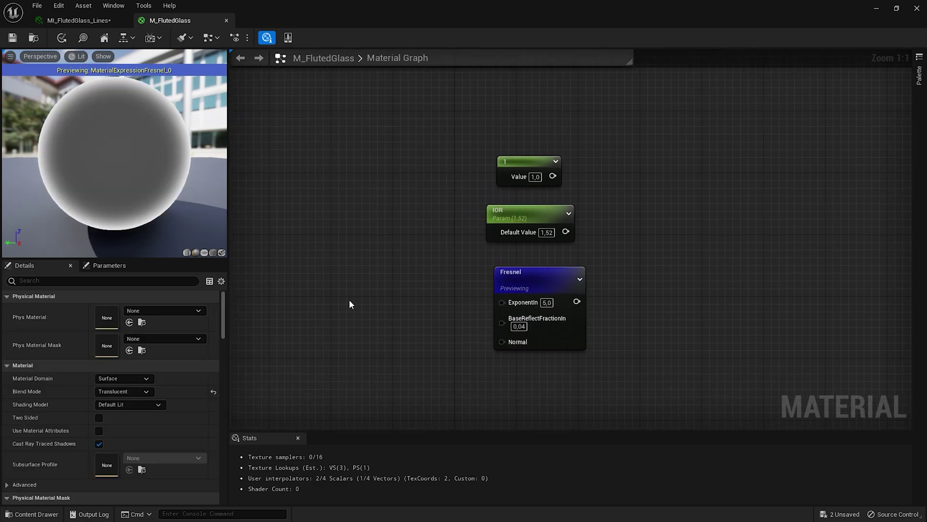
left_click(355, 300)
type("FresnelFalloff")
key("Return")
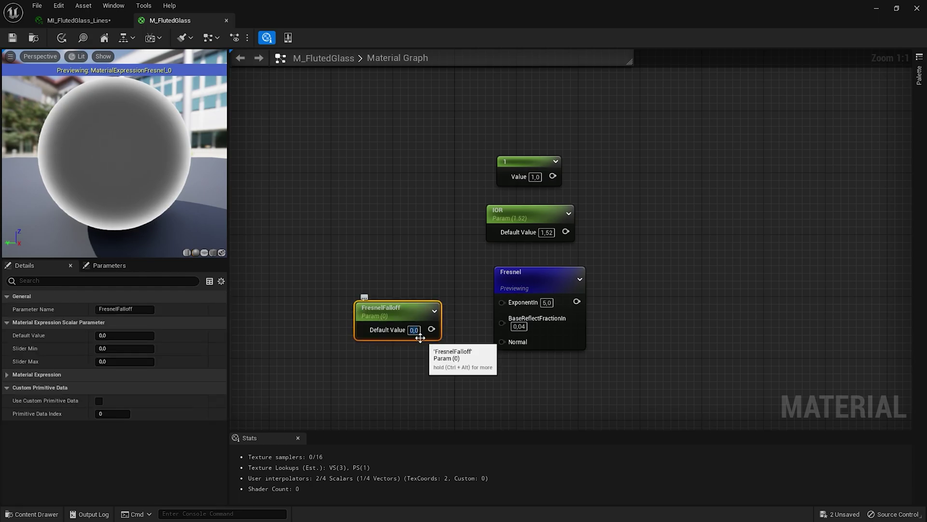
double_click(415, 330)
type("5")
key("Return")
left_click(421, 342)
left_click_drag(431, 330, 502, 301)
left_click(545, 279)
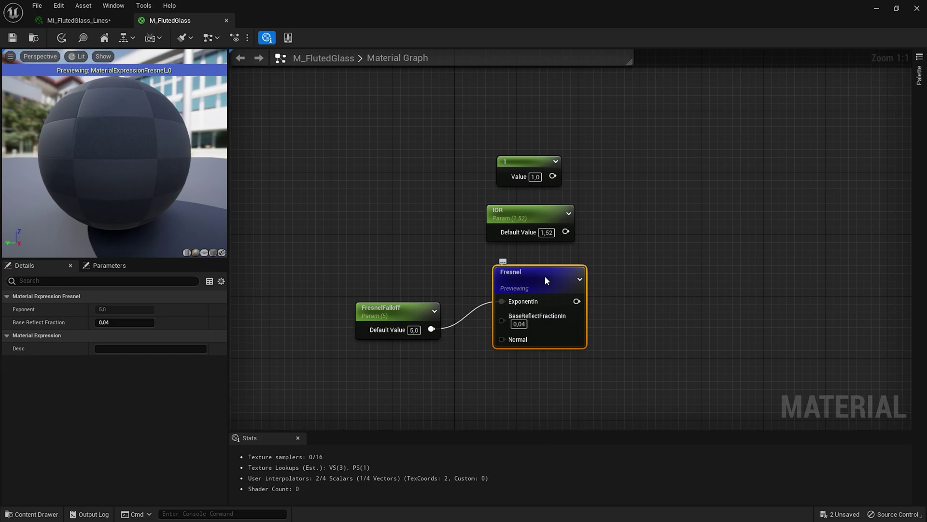
Stop the Fresnel preview and add a Lerp from constant 1 to IOR, with Fresnel as Alpha
right_click(545, 276)
left_click(586, 297)
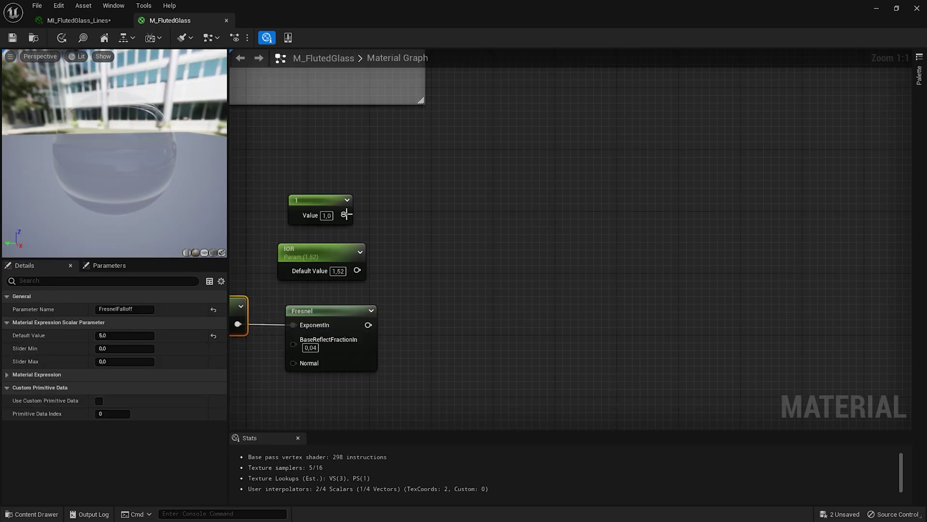
left_click_drag(344, 214, 414, 236)
type("sub")
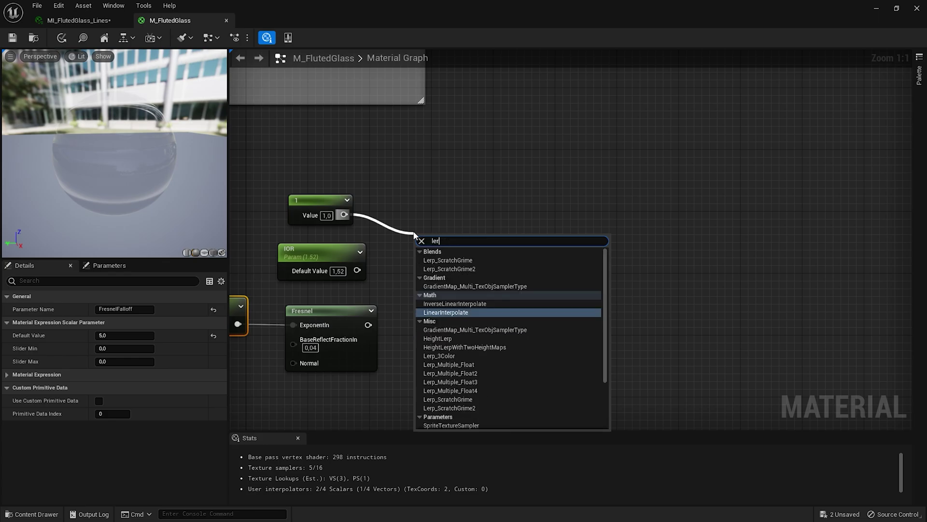
left_click(480, 289)
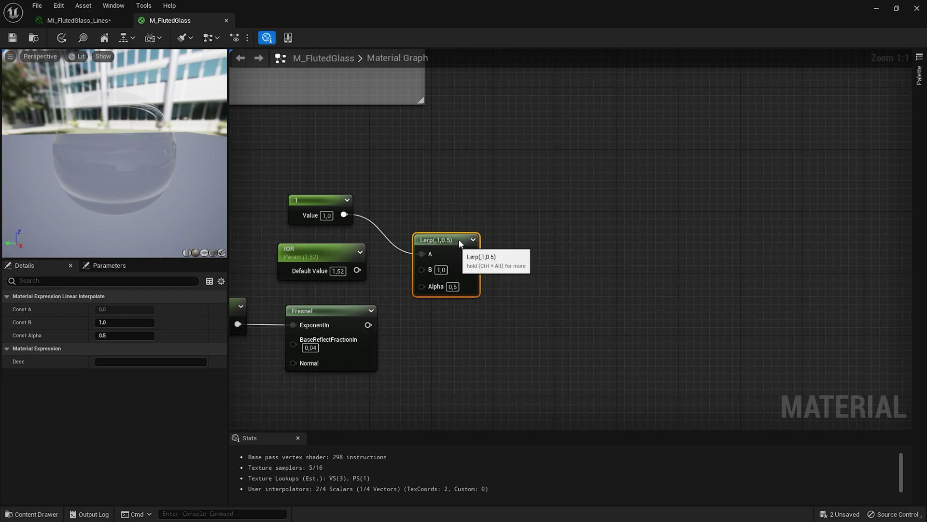
left_click_drag(460, 243, 478, 213)
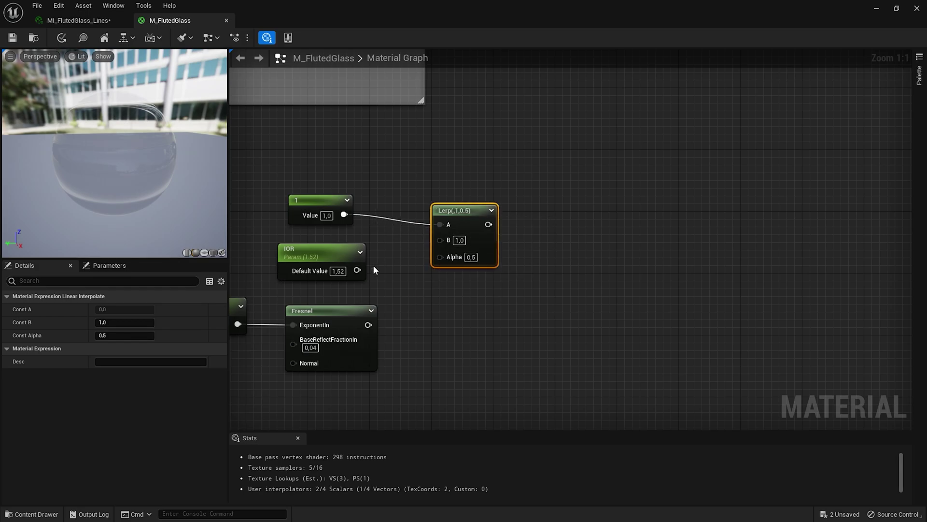
left_click_drag(356, 270, 440, 239)
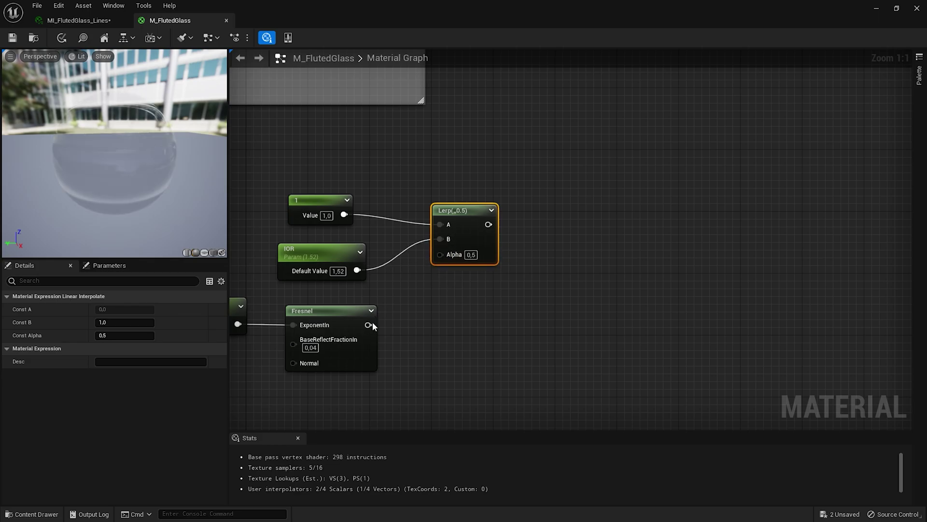
left_click_drag(368, 324, 445, 253)
Connect the Lerp to Refraction and enclose the refraction nodes in a 'Refraction' comment
scroll(513, 254, "down", 2)
left_click_drag(269, 386, 519, 222)
right_click_drag(519, 222, 472, 270)
scroll(464, 272, "up", 2)
left_click_drag(439, 281, 614, 227)
scroll(516, 242, "down", 1)
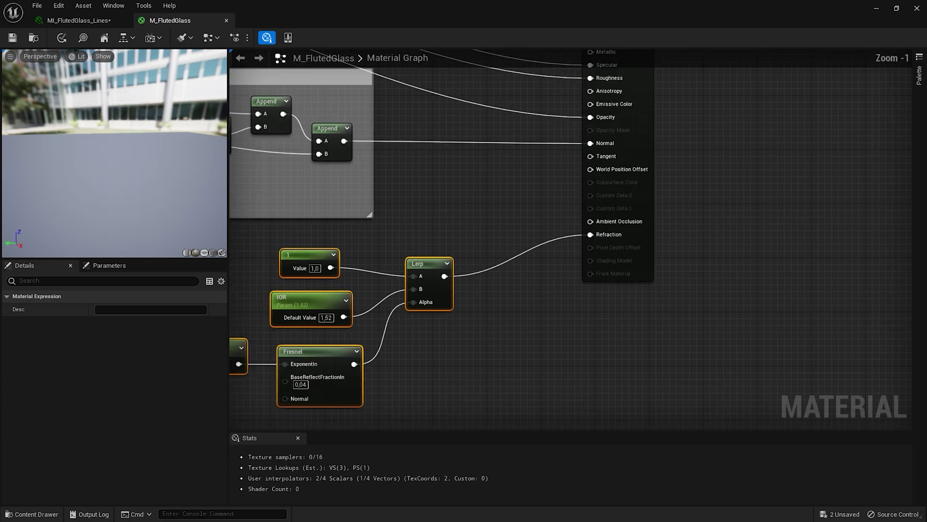
right_click_drag(462, 236, 619, 216)
type("c")
type("Refr")
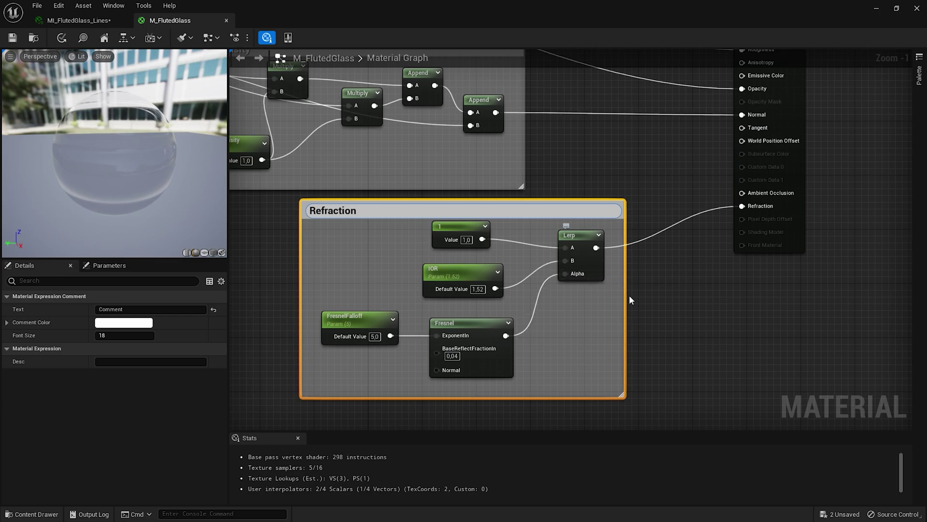
left_click(632, 285)
scroll(633, 277, "down", 4)
right_click_drag(527, 275, 601, 307)
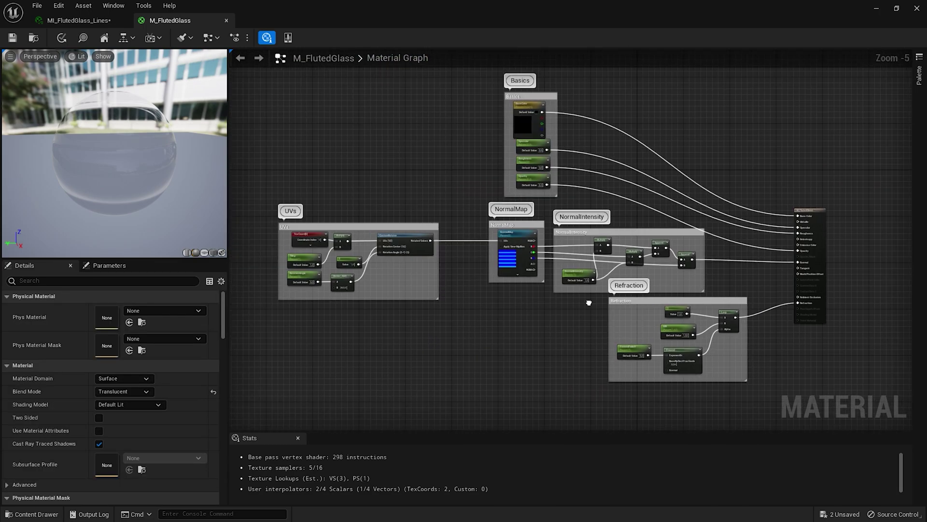
Save the material and override FresnelFalloff at 1.0 in MI_FlutedGlass_Lines
key("ctrl+s")
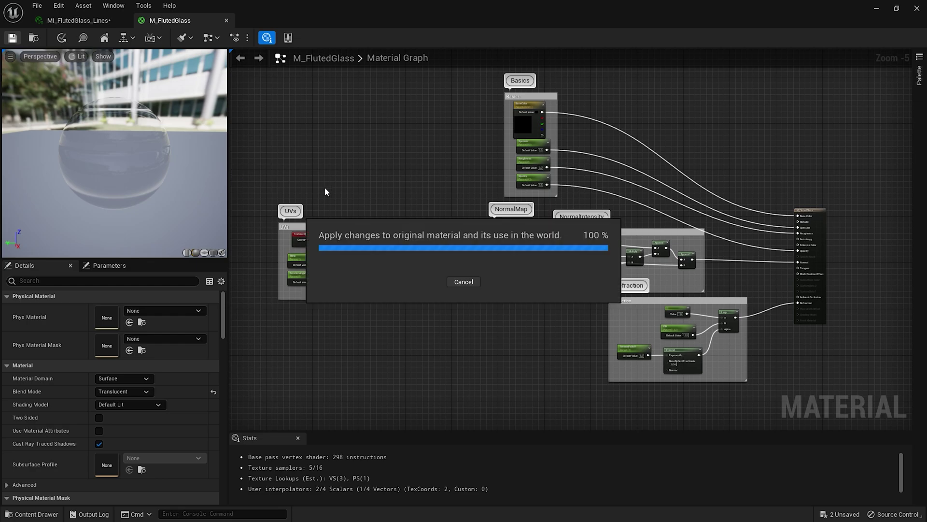
left_click(79, 20)
left_click_drag(304, 22, 744, 179)
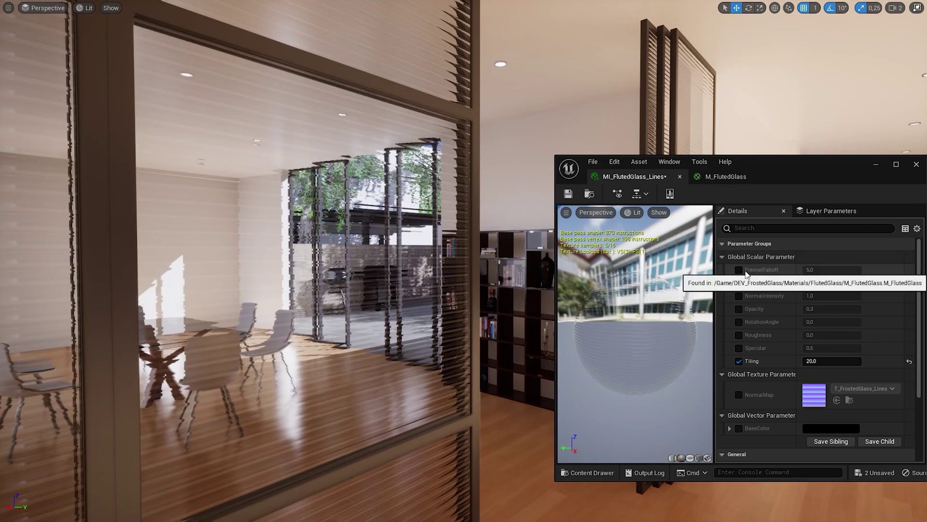
left_click(739, 270)
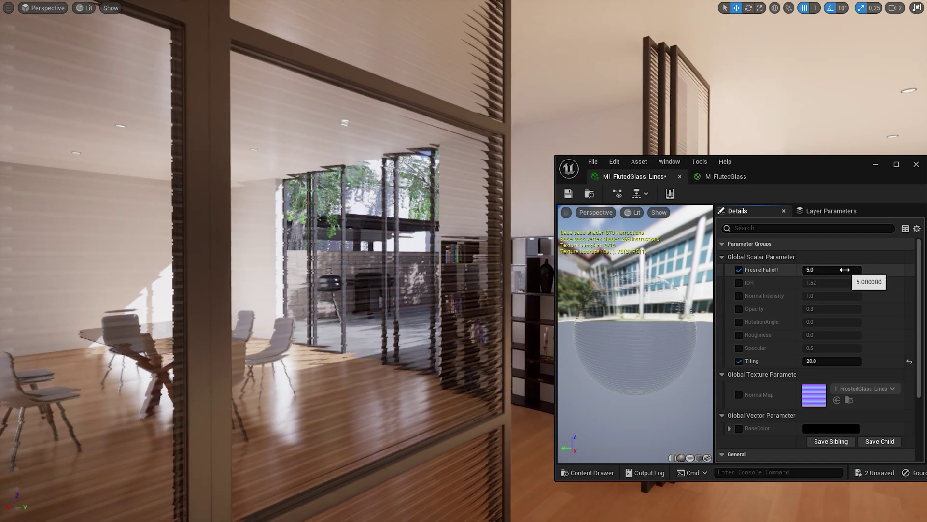
left_click_drag(845, 269, 812, 269)
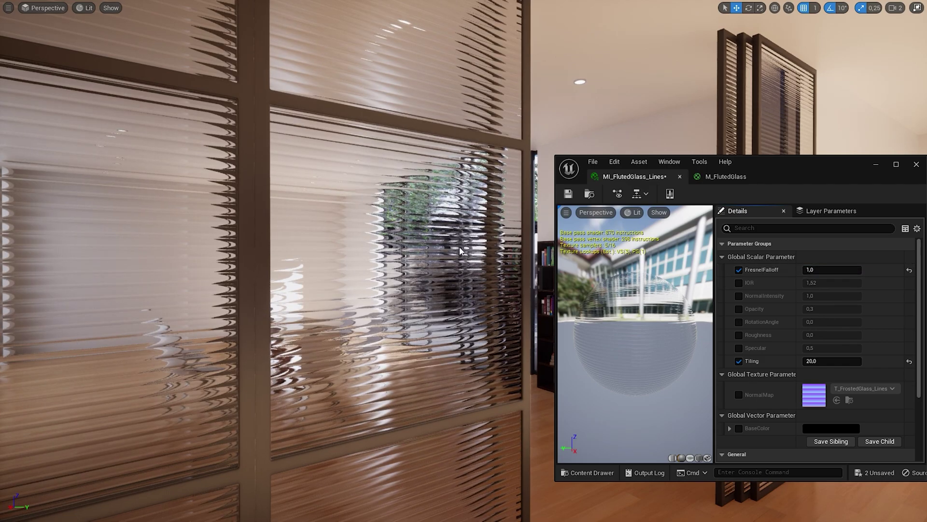
key("Return")
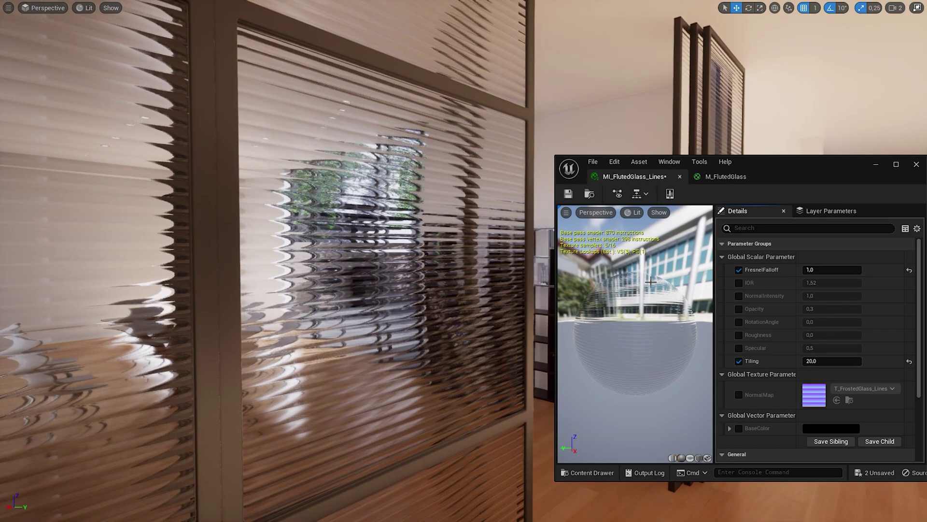
Test weaker IOR and NormalIntensity values, returning IOR to 1.52 and NormalIntensity to 1.0
left_click_drag(831, 283, 874, 281)
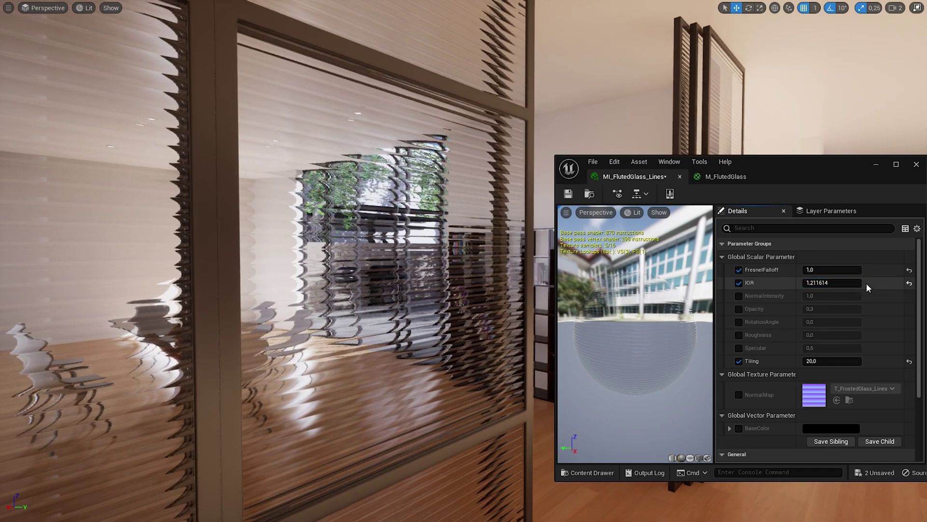
left_click(910, 283)
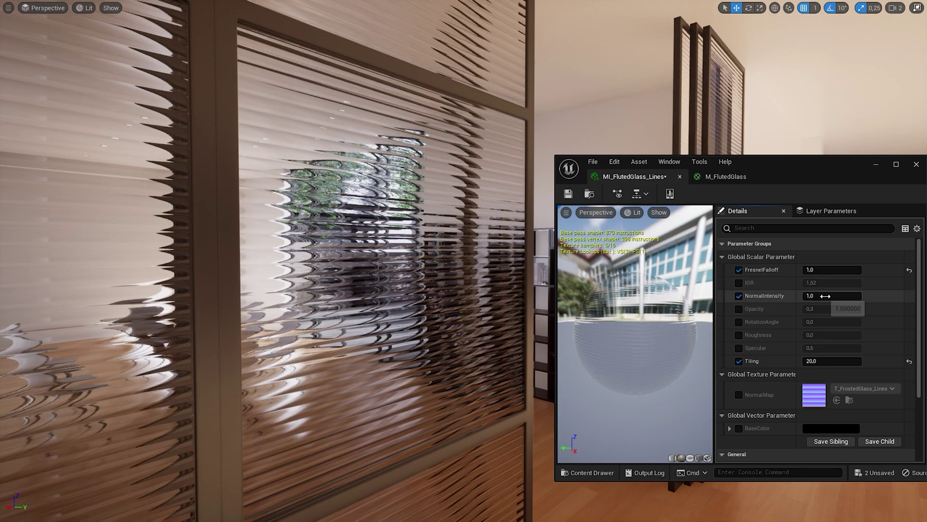
left_click_drag(827, 295, 885, 300)
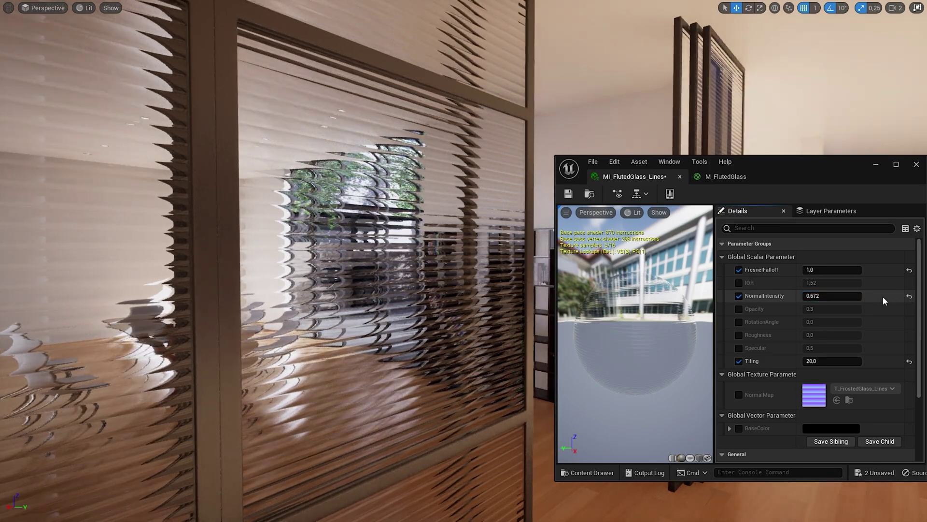
left_click(909, 297)
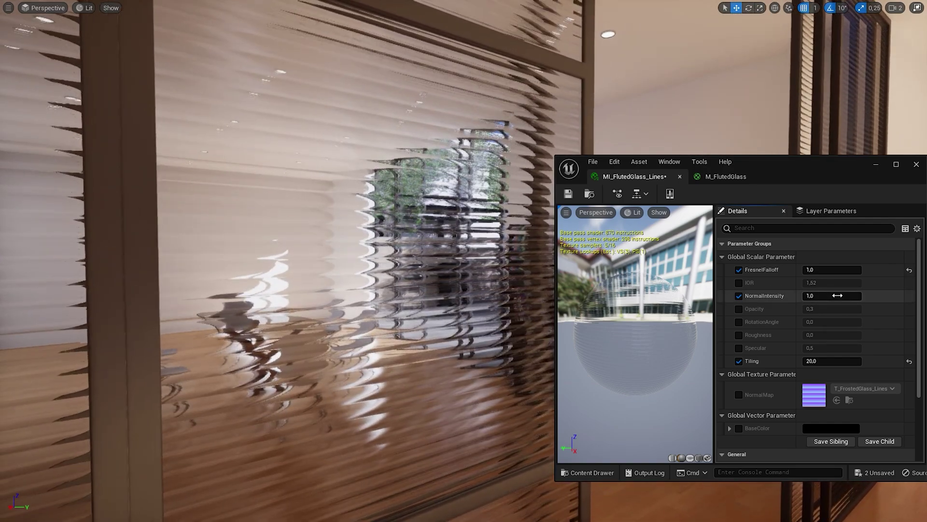
left_click_drag(837, 296, 809, 296)
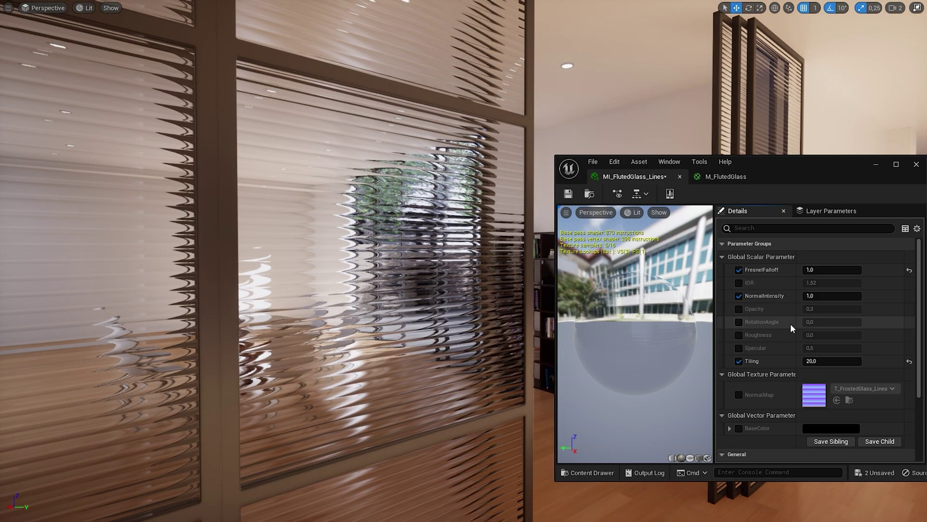
Set RotationAngle to 90, reset FresnelFalloff, and override the normal map with the Waves texture
type("90")
key("Return")
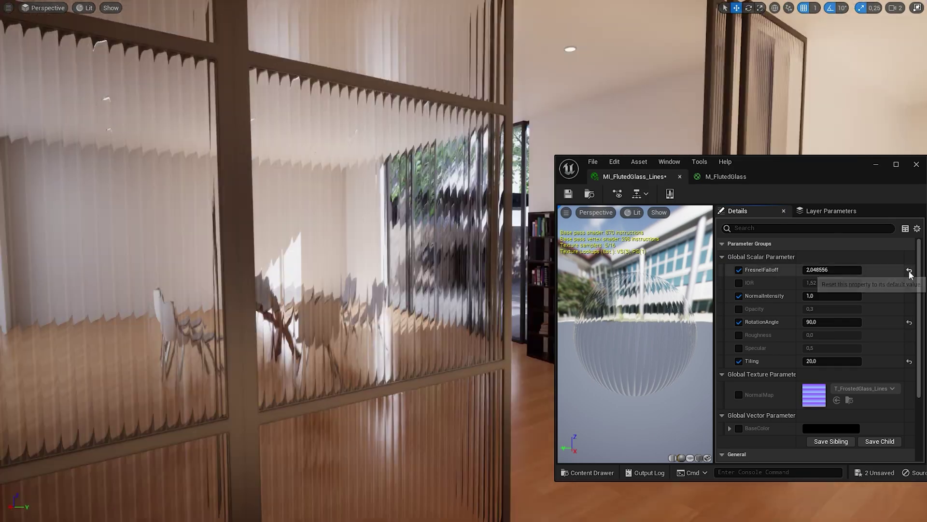
left_click(910, 270)
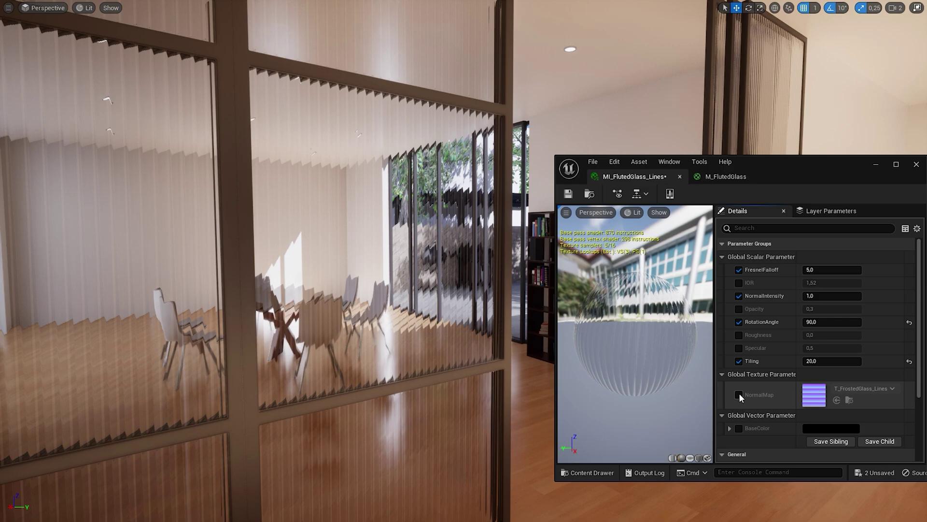
left_click(739, 395)
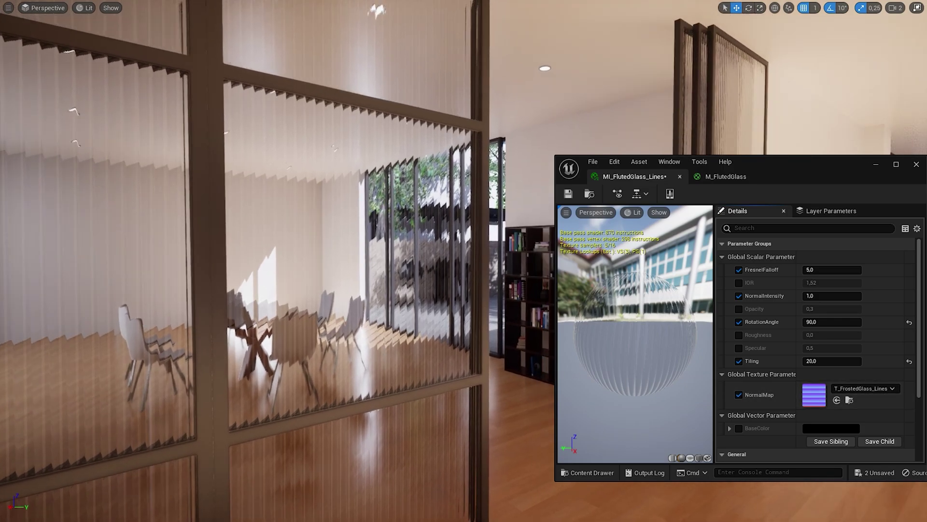
key("ctrl+space")
left_click_drag(349, 443, 814, 397)
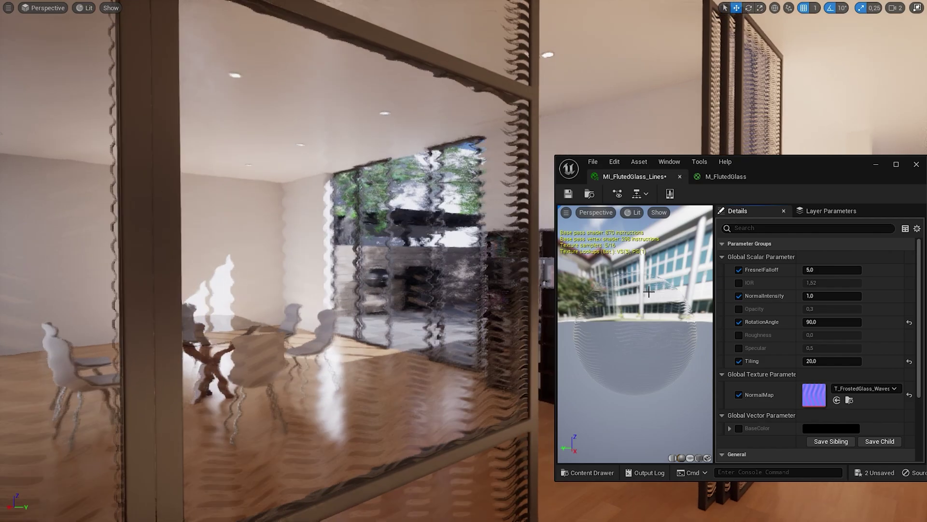
key("Return")
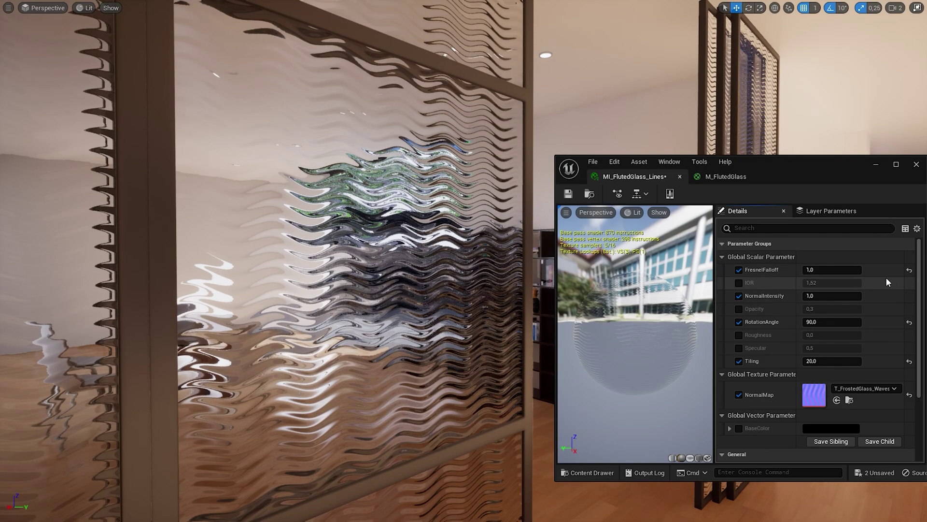
Switch the normal map to T_FrostedGlass_Squares with Tiling 50 and RotationAngle 45
key("ctrl+space")
left_click_drag(307, 446, 814, 392)
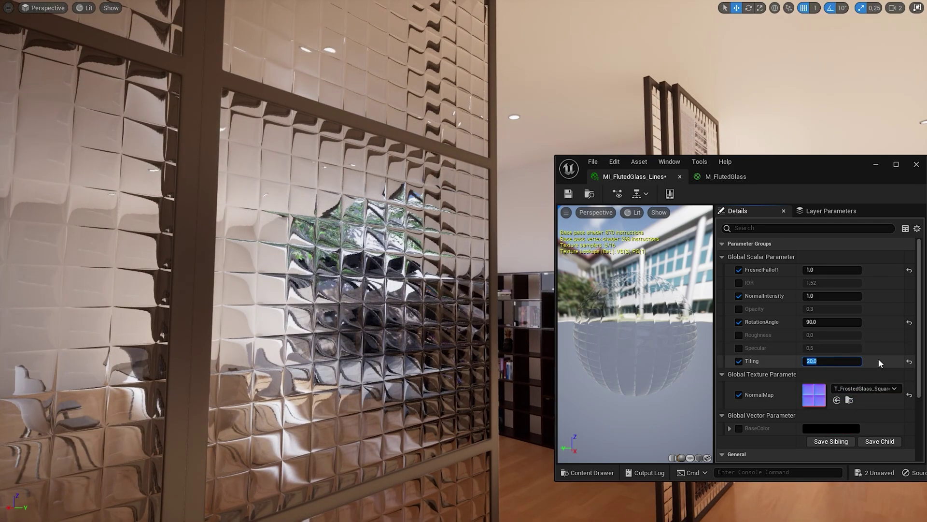
type("50")
key("Return")
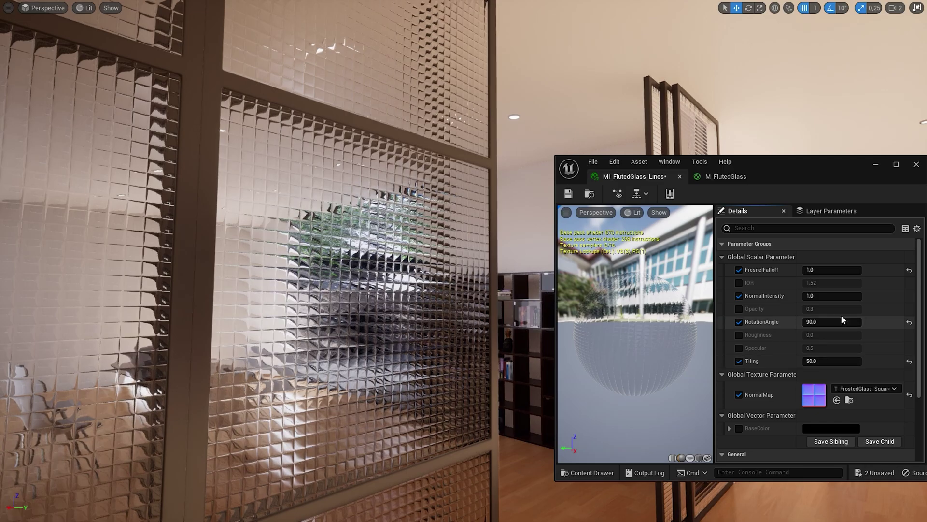
type("45")
key("Return")
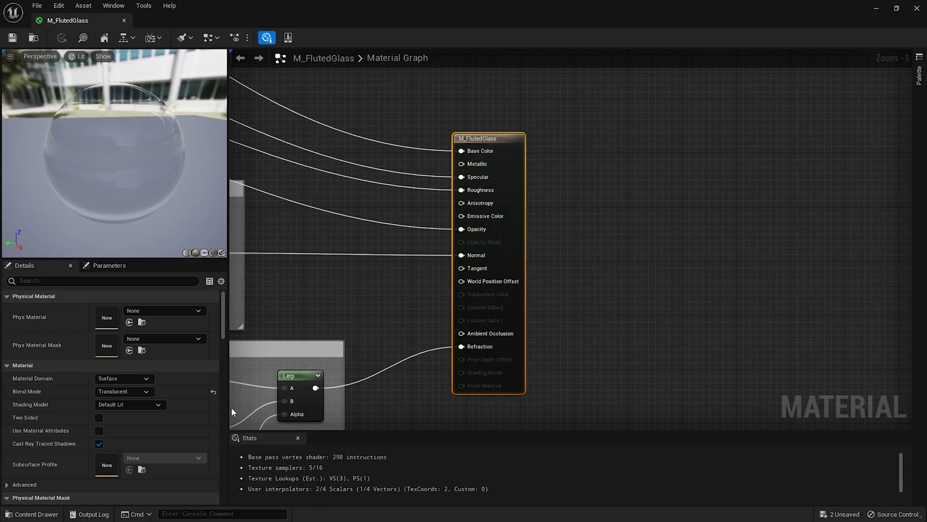
Make M_FlutedGlass Two Sided and view the glass preview from behind
left_click(100, 417)
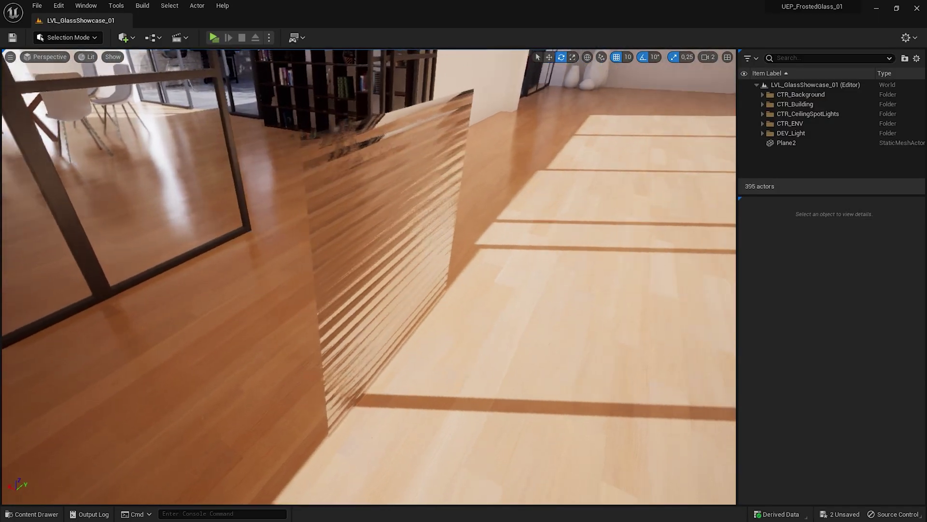
right_click_drag(367, 276, 271, 280)
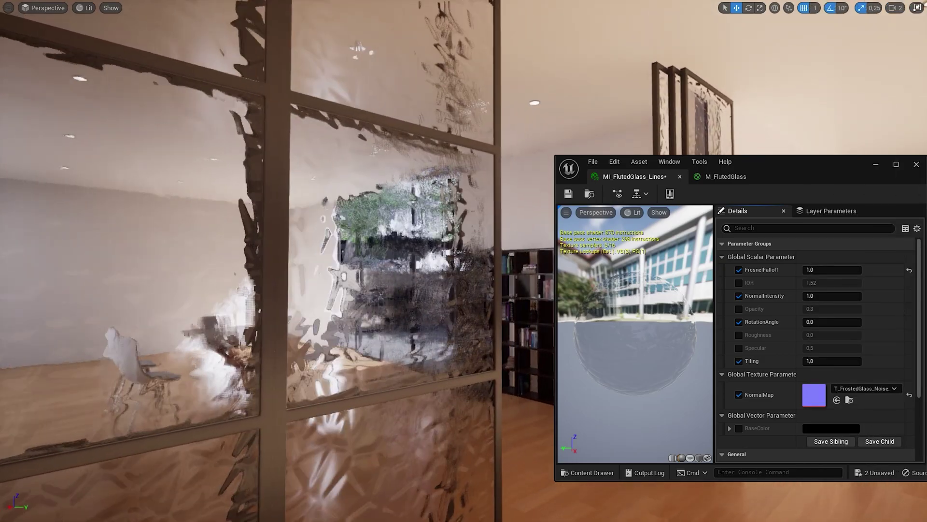
Set the noise glass Tiling to 5 and raise FresnelFalloff to about 1.13
key("Return")
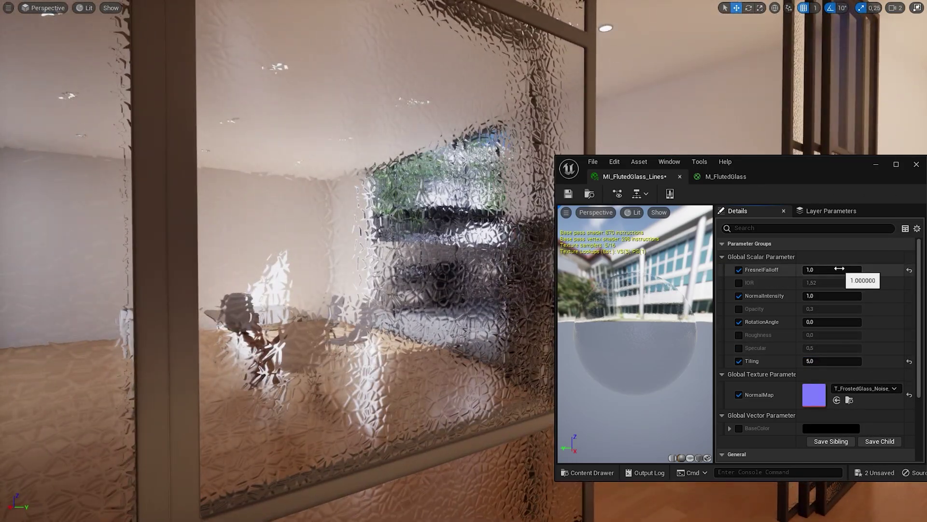
left_click_drag(840, 268, 839, 269)
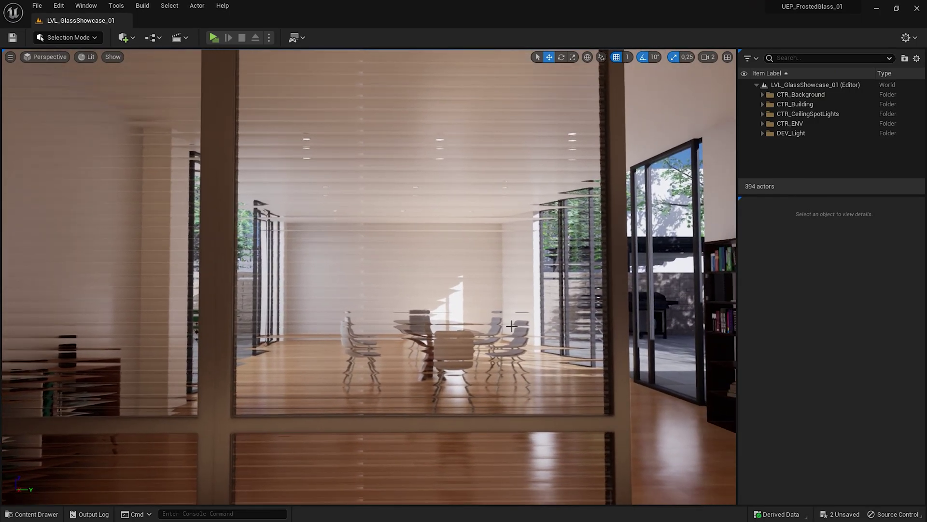
Open T_FrostedGlass_Lines from the Content Drawer in a floating texture editor window
key("ctrl+space")
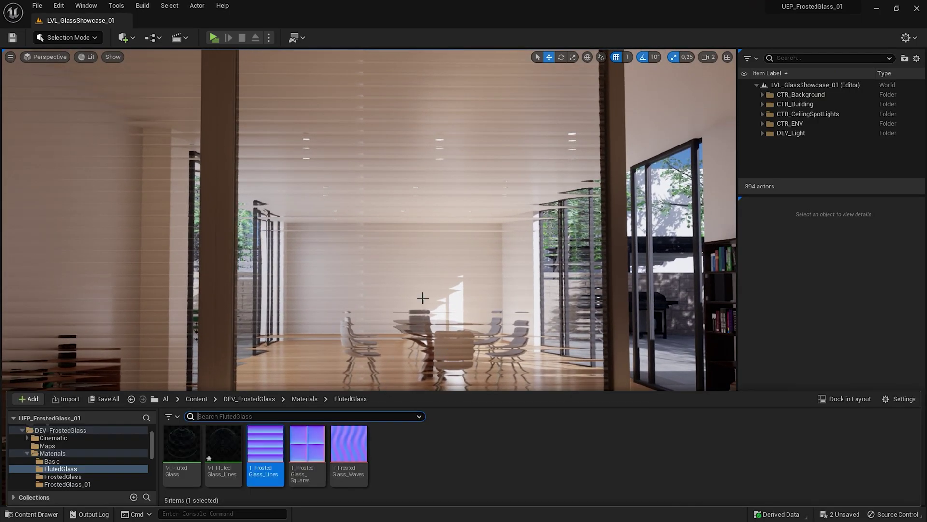
double_click(277, 442)
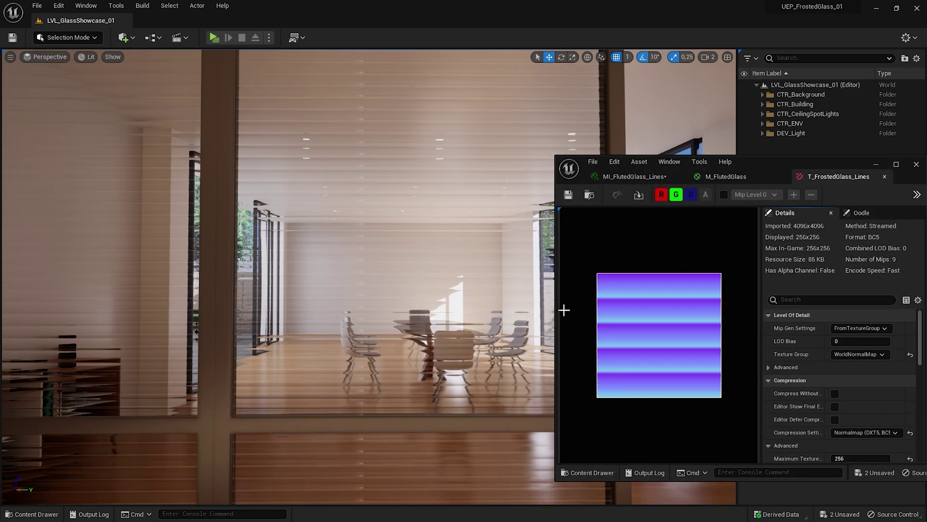
left_click(896, 164)
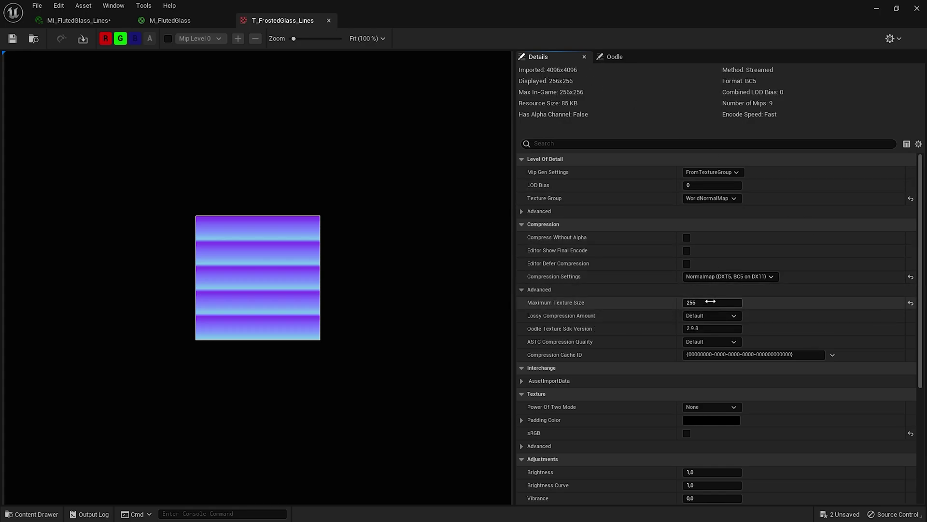
left_click_drag(577, 5, 748, 203)
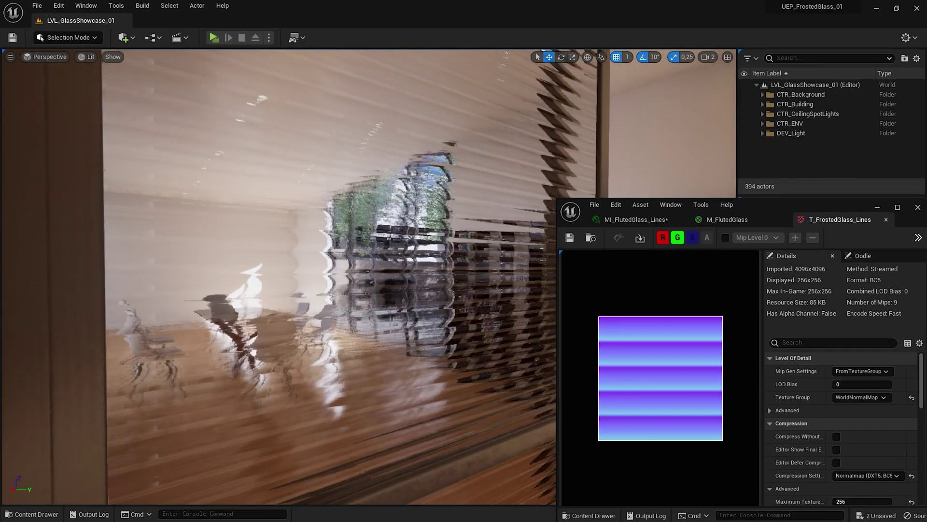